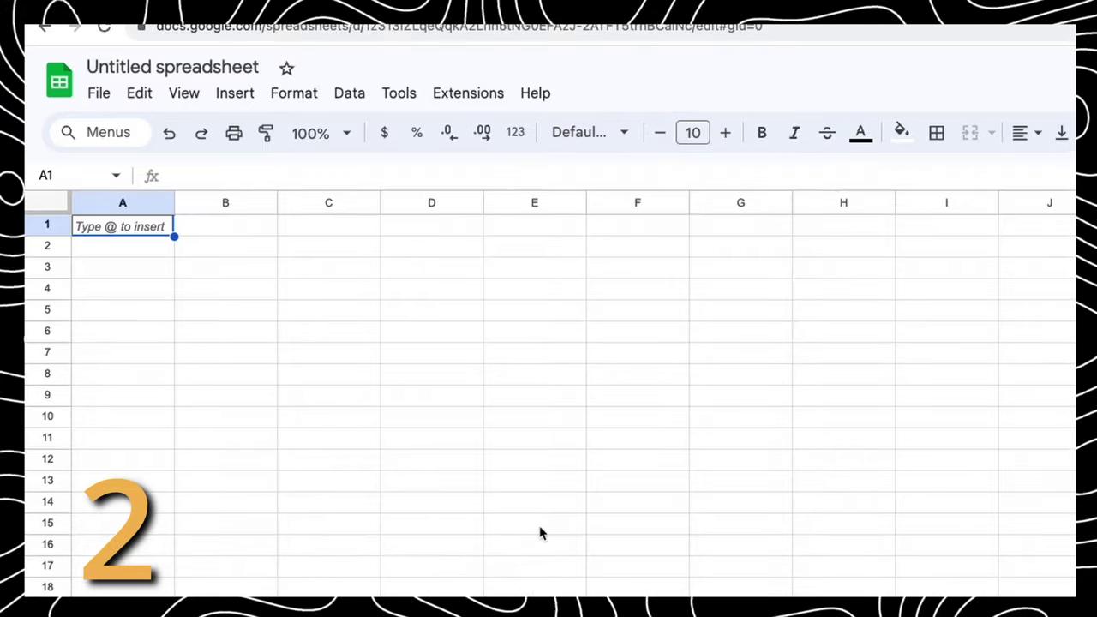
Enter the headers Sportsbook, Promo, Requirement and Expiration Date across A1:D1
{"action": "scroll", "coordinate": [217, 259], "scroll_direction": "up", "scroll_amount": 5}
{"action": "double_click", "coordinate": [217, 260]}
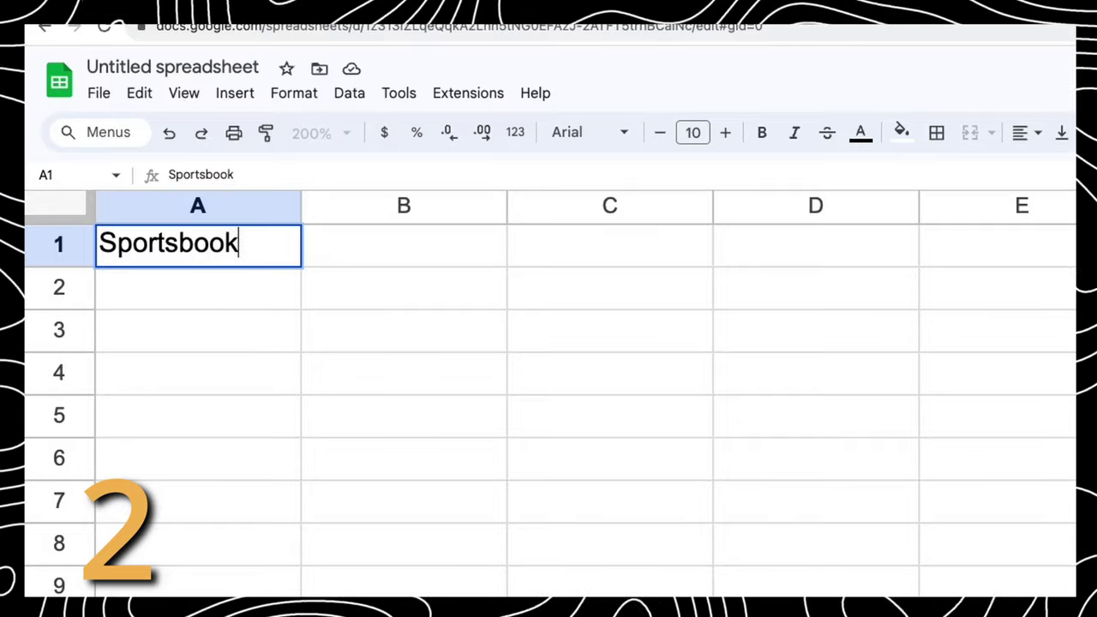
{"action": "key", "text": "Tab"}
{"action": "type", "text": "P"}
{"action": "key", "text": "Tab"}
{"action": "type", "text": "Requir"}
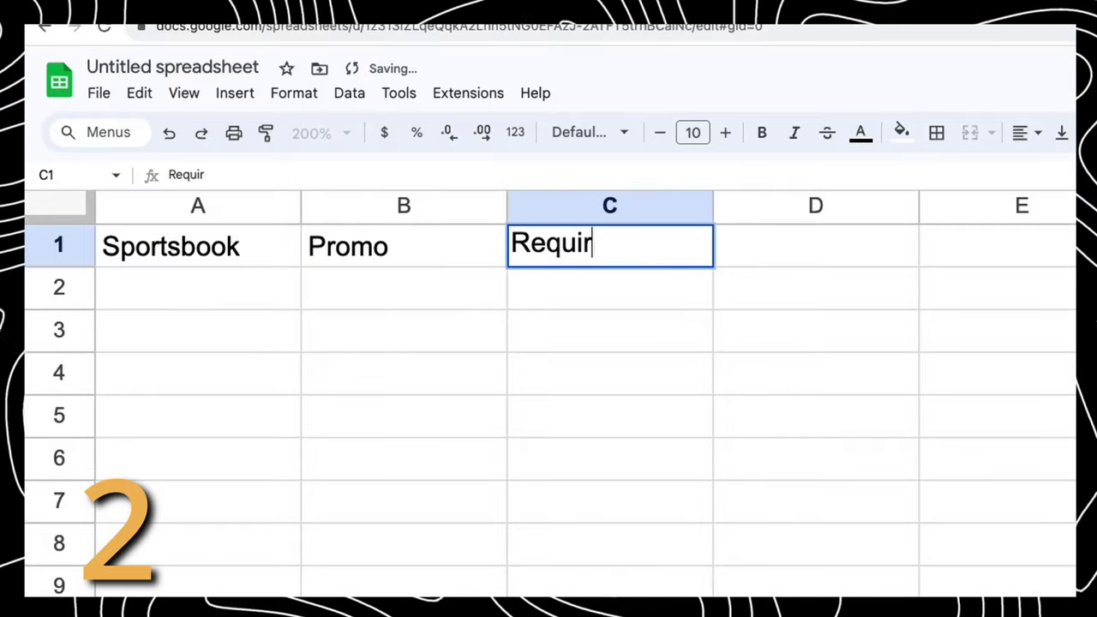
{"action": "type", "text": "ement"}
{"action": "key", "text": "Tab"}
{"action": "type", "text": "E"}
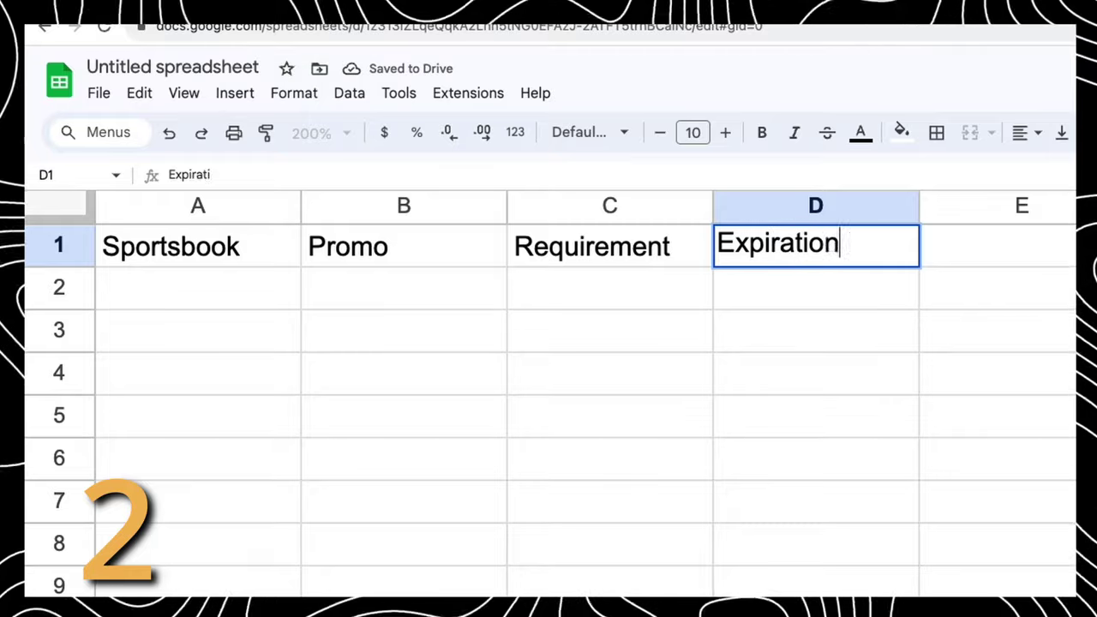
{"action": "type", "text": "xpiration Date"}
Make the A1:D1 header row bold
{"action": "left_click_drag", "start_coordinate": [857, 248], "coordinate": [172, 248]}
{"action": "left_click", "coordinate": [761, 132]}
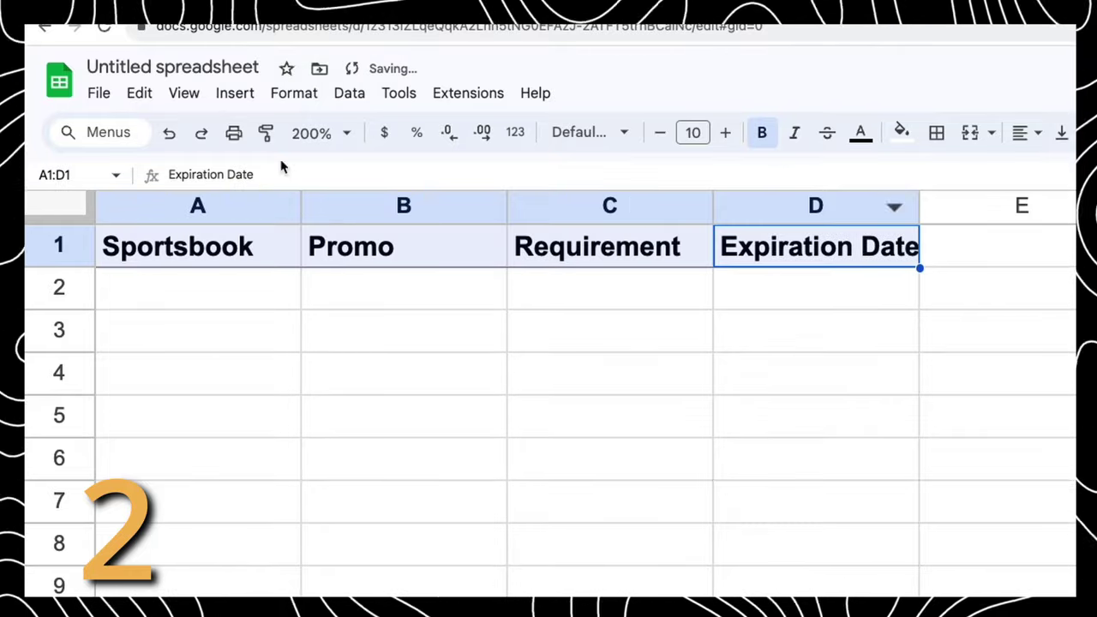
{"action": "left_click", "coordinate": [299, 372]}
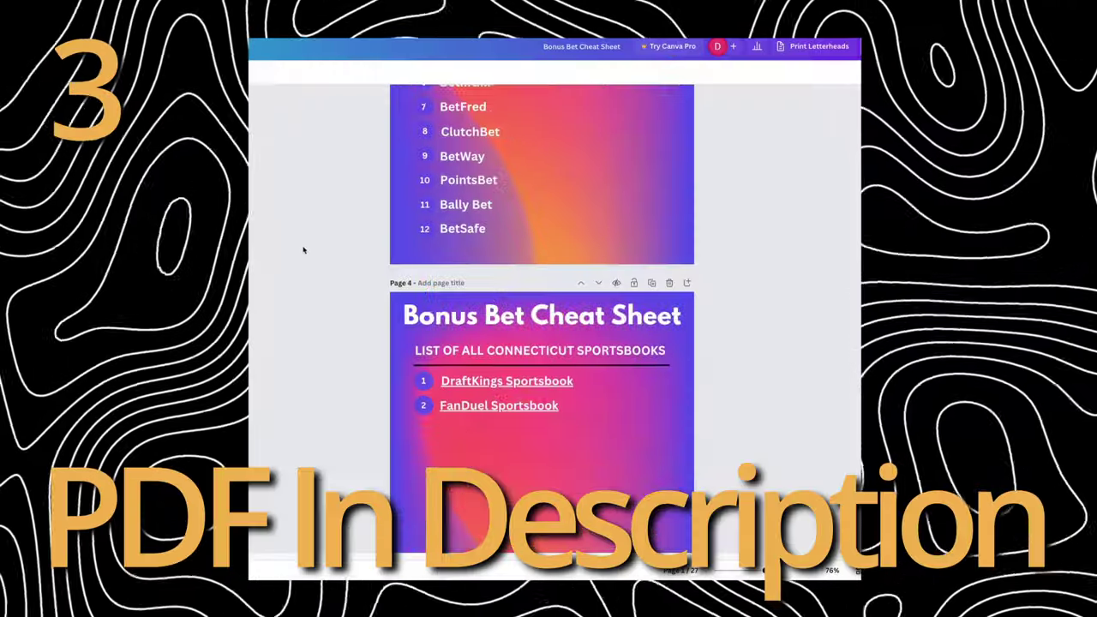
Scroll the Canva Bonus Bet Cheat Sheet to Page 19, the Virginia sportsbooks list
{"action": "scroll", "coordinate": [300, 248], "scroll_direction": "down", "scroll_amount": 15}
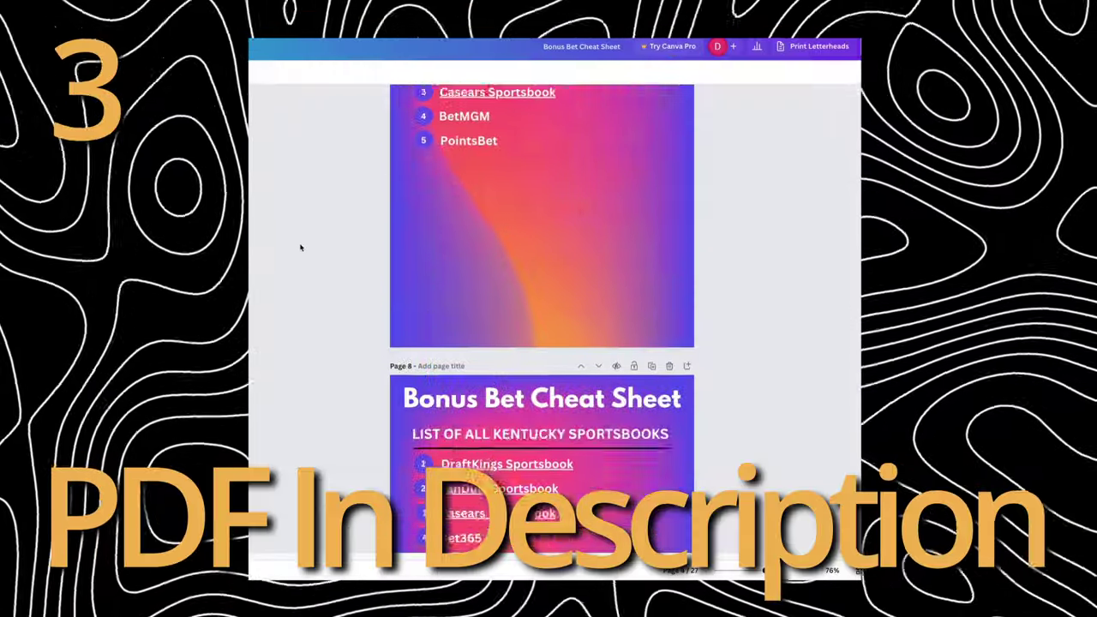
{"action": "scroll", "coordinate": [300, 247], "scroll_direction": "down", "scroll_amount": 20}
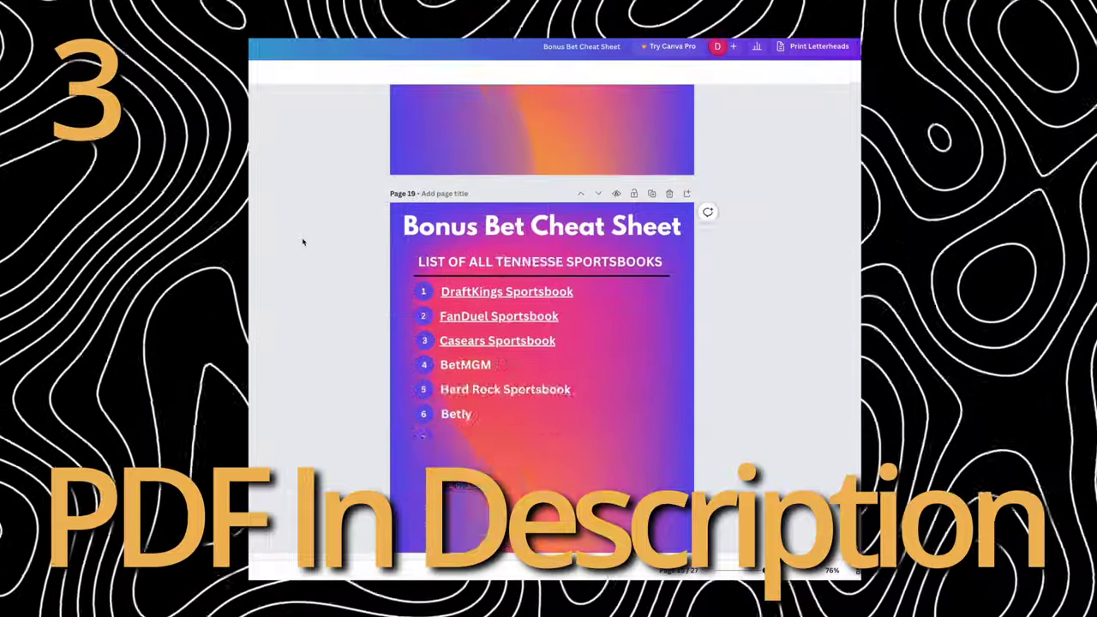
{"action": "scroll", "coordinate": [300, 245], "scroll_direction": "up", "scroll_amount": 1}
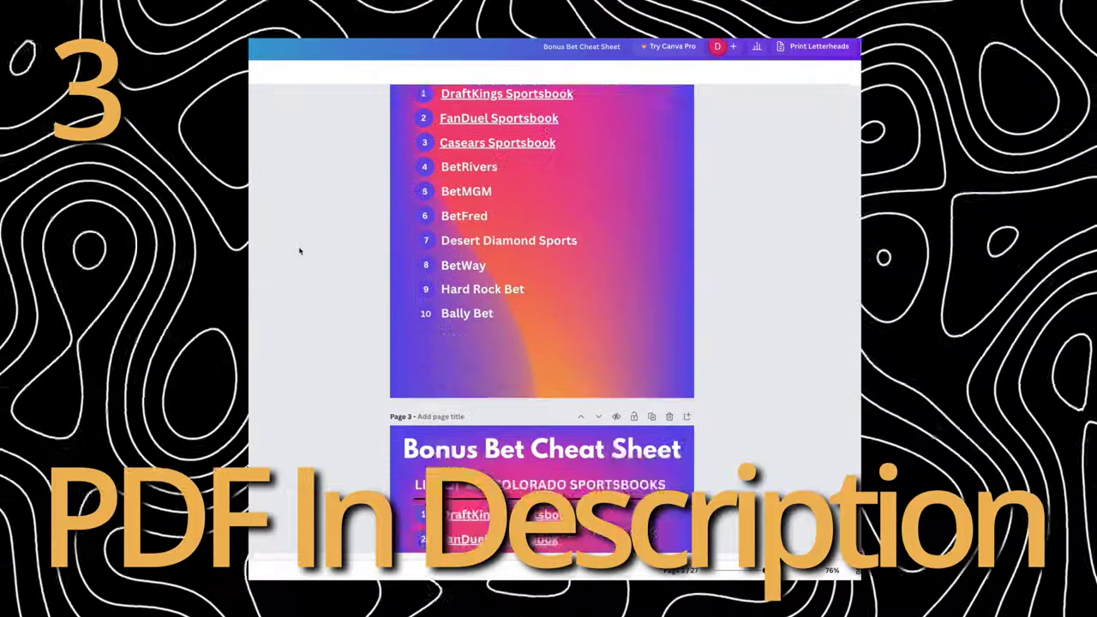
{"action": "scroll", "coordinate": [300, 248], "scroll_direction": "down", "scroll_amount": 20}
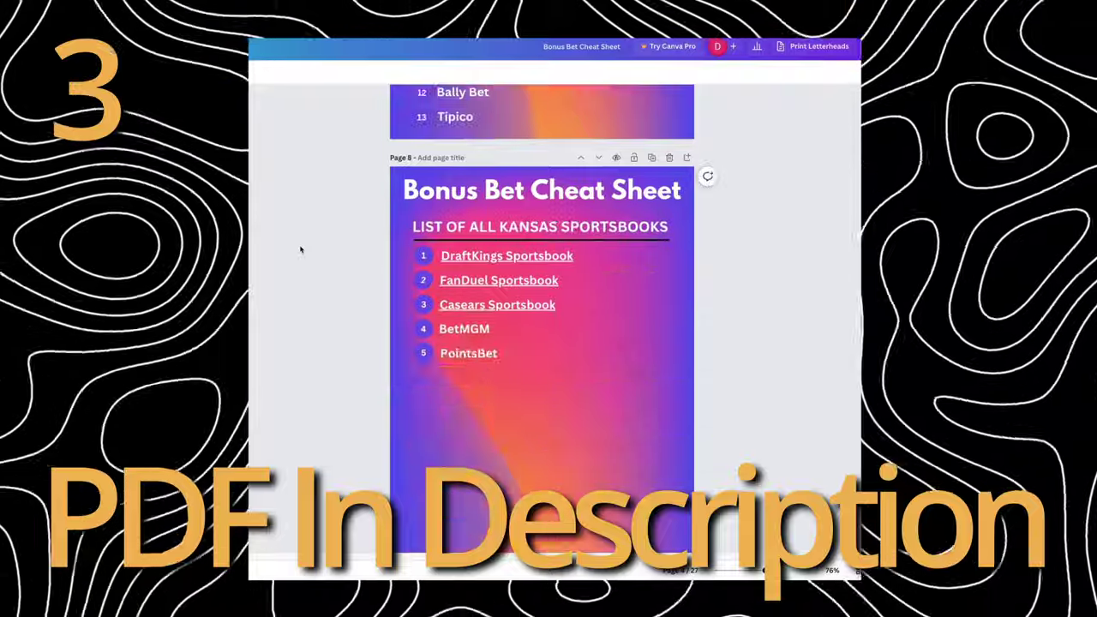
{"action": "scroll", "coordinate": [300, 247], "scroll_direction": "down", "scroll_amount": 20}
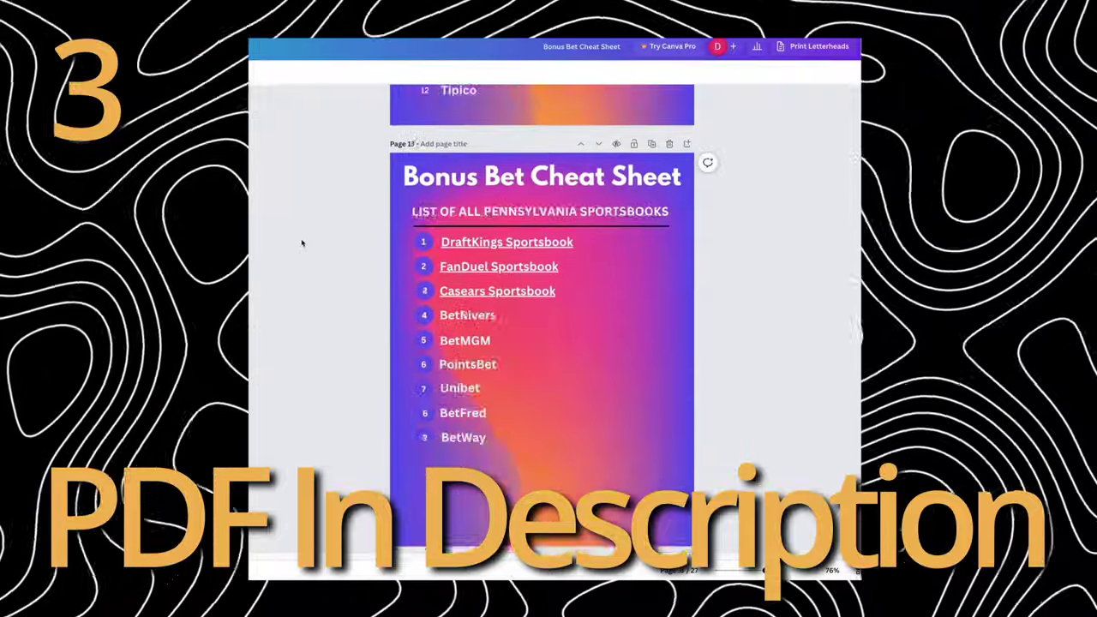
{"action": "scroll", "coordinate": [300, 245], "scroll_direction": "up", "scroll_amount": 3}
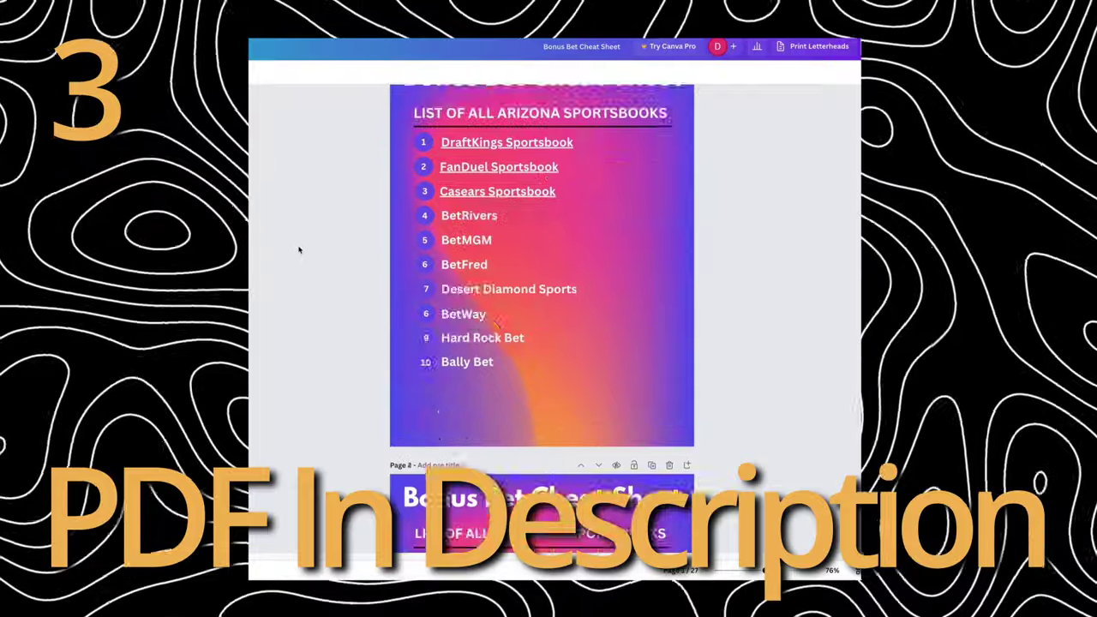
{"action": "scroll", "coordinate": [300, 246], "scroll_direction": "down", "scroll_amount": 15}
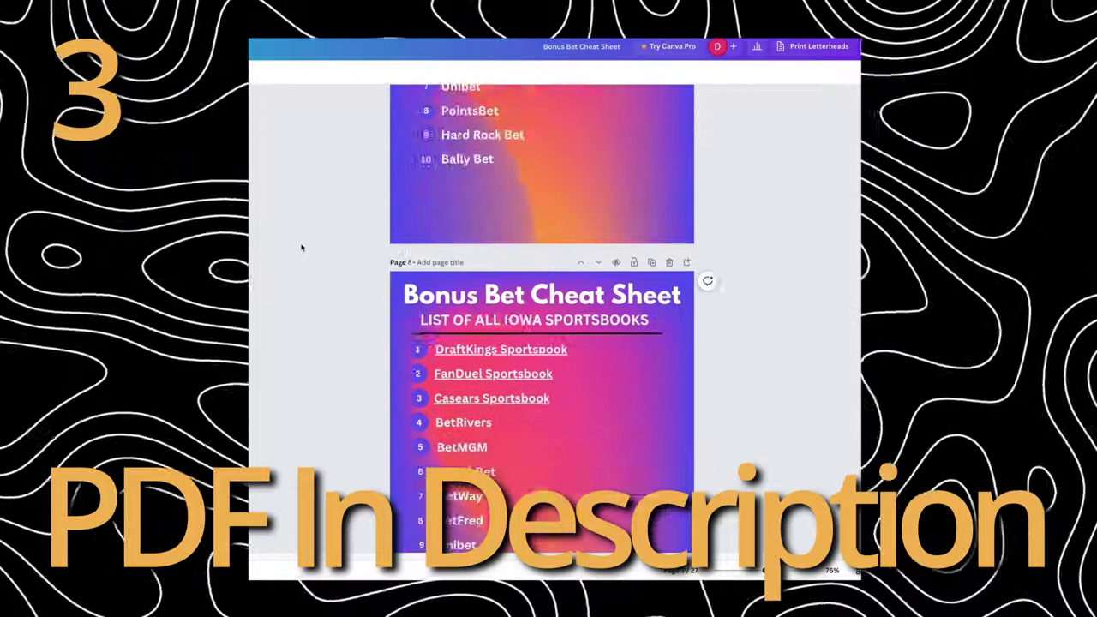
{"action": "scroll", "coordinate": [300, 247], "scroll_direction": "down", "scroll_amount": 20}
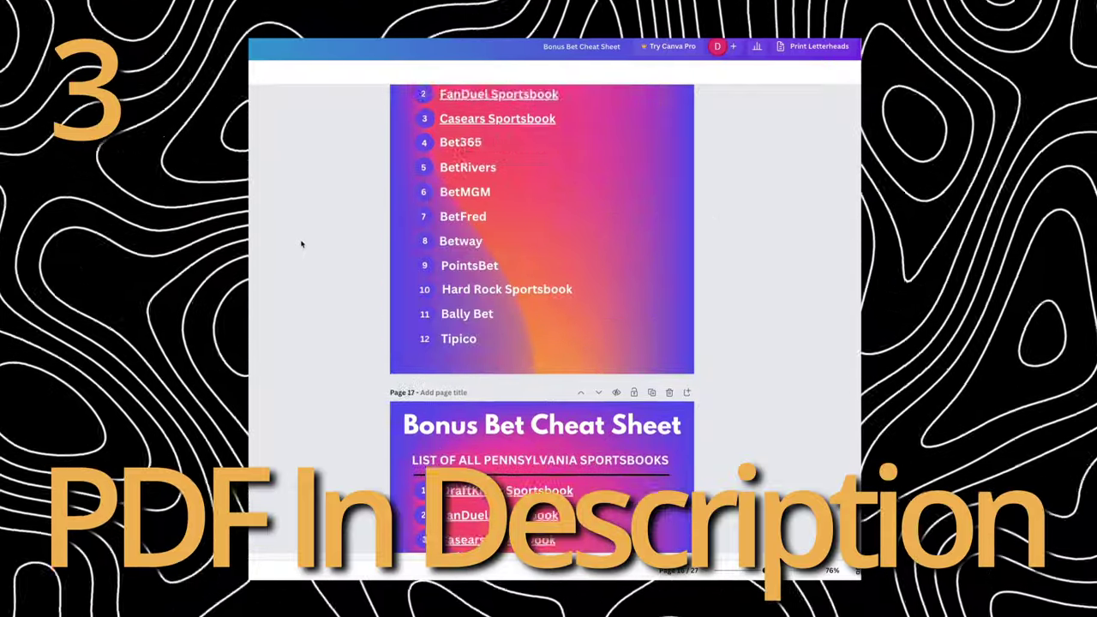
{"action": "scroll", "coordinate": [300, 244], "scroll_direction": "down", "scroll_amount": 4}
{"action": "scroll", "coordinate": [300, 245], "scroll_direction": "up", "scroll_amount": 1}
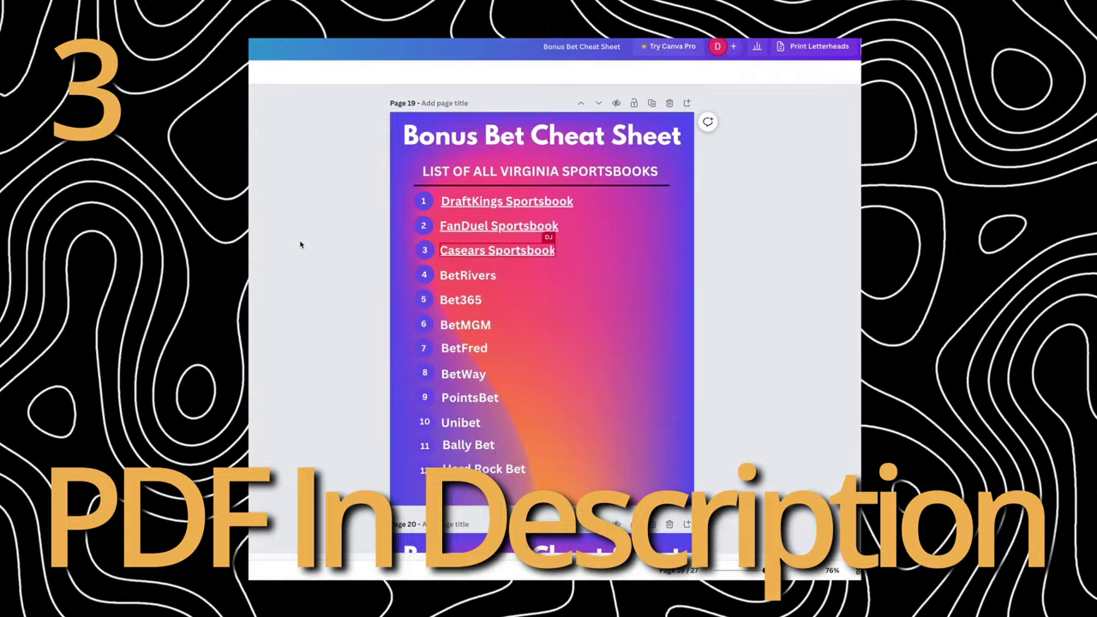
Enter DraftKings, FanDuel, Caesers and BetRivers in A2:A5
{"action": "type", "text": "DraftKings"}
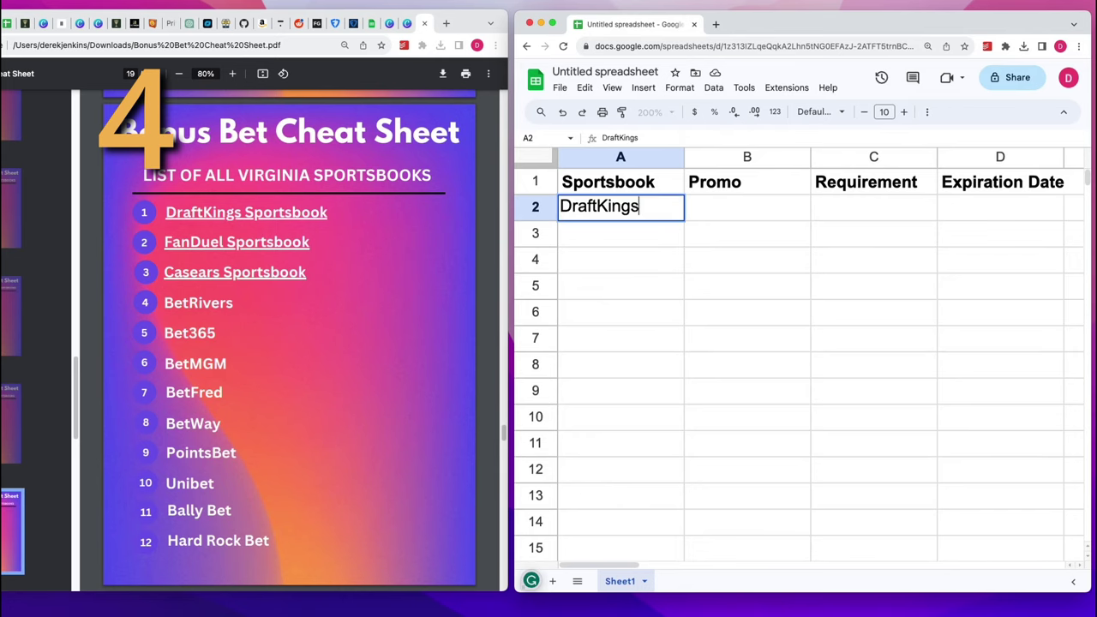
{"action": "key", "text": "Return"}
{"action": "type", "text": "FanDuel"}
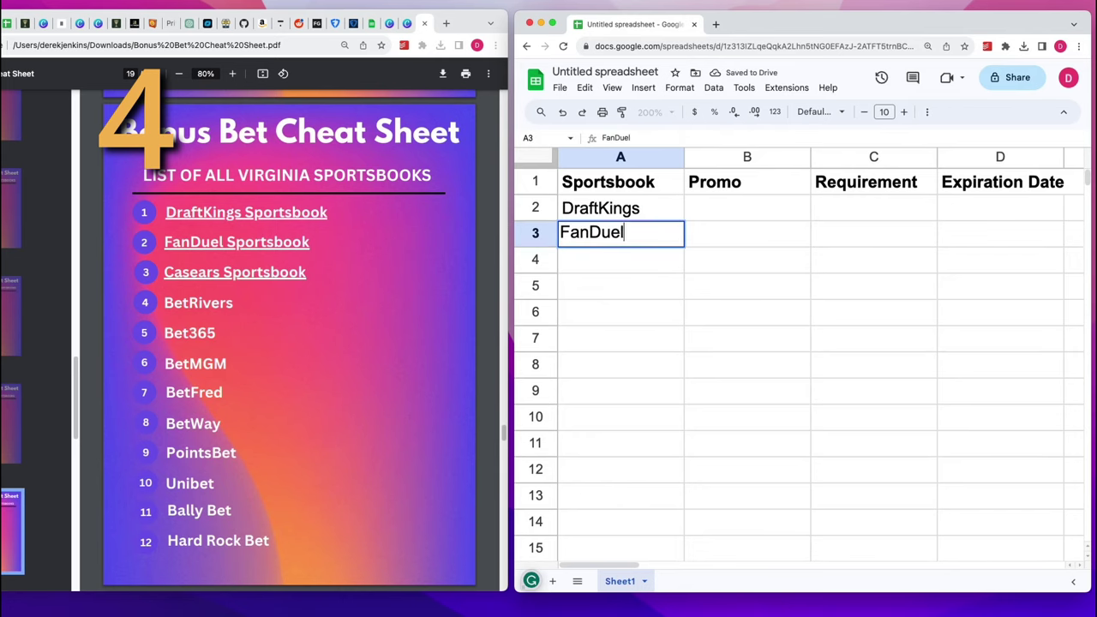
{"action": "key", "text": "Return"}
{"action": "type", "text": "Caesers"}
{"action": "key", "text": "Return"}
{"action": "type", "text": "BetRivers"}
{"action": "key", "text": "Return"}
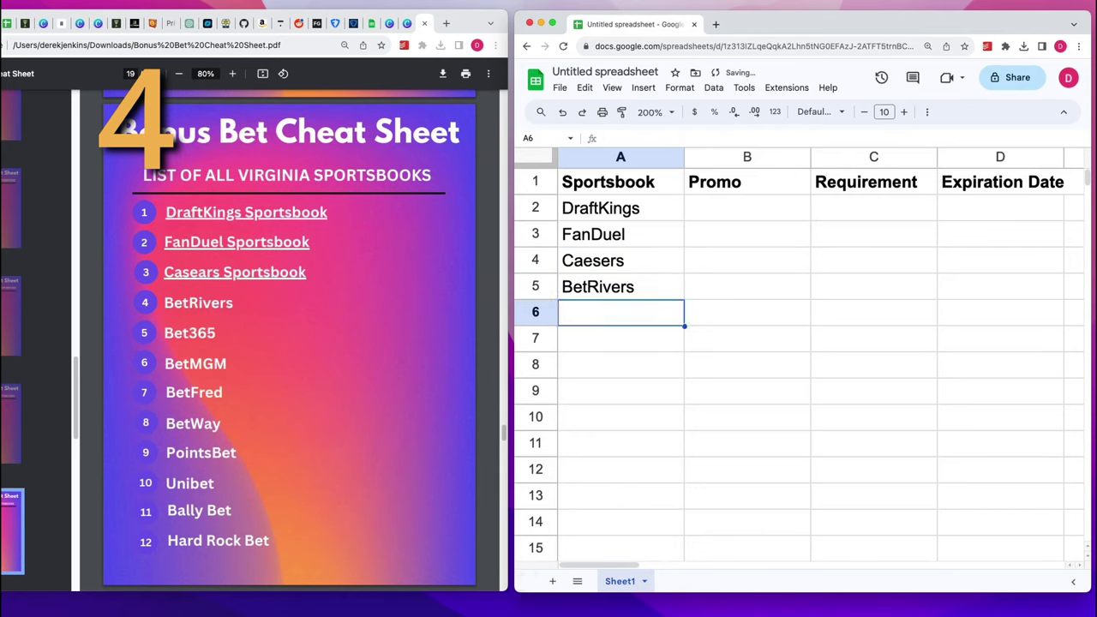
Continue the list with Bet365, BetMGM, Betfred and Betway in A6:A9
{"action": "type", "text": "Bet365"}
{"action": "key", "text": "Return"}
{"action": "type", "text": "BetMGM"}
{"action": "key", "text": "Return"}
{"action": "type", "text": "Betfred"}
{"action": "key", "text": "Return"}
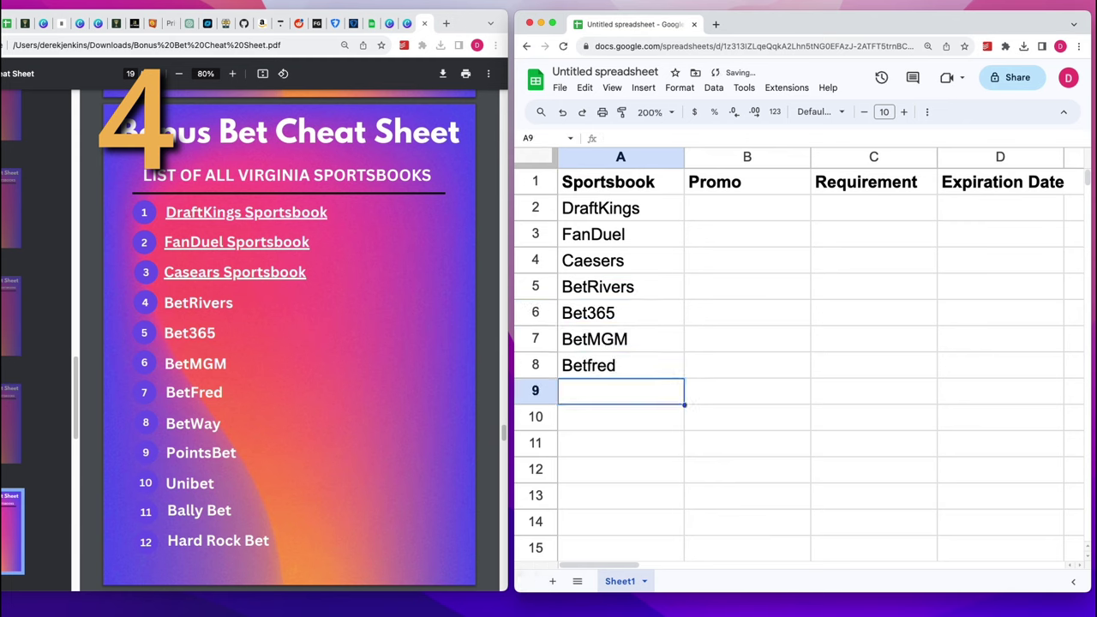
{"action": "type", "text": "Betway"}
{"action": "key", "text": "Return"}
{"action": "type", "text": "P"}
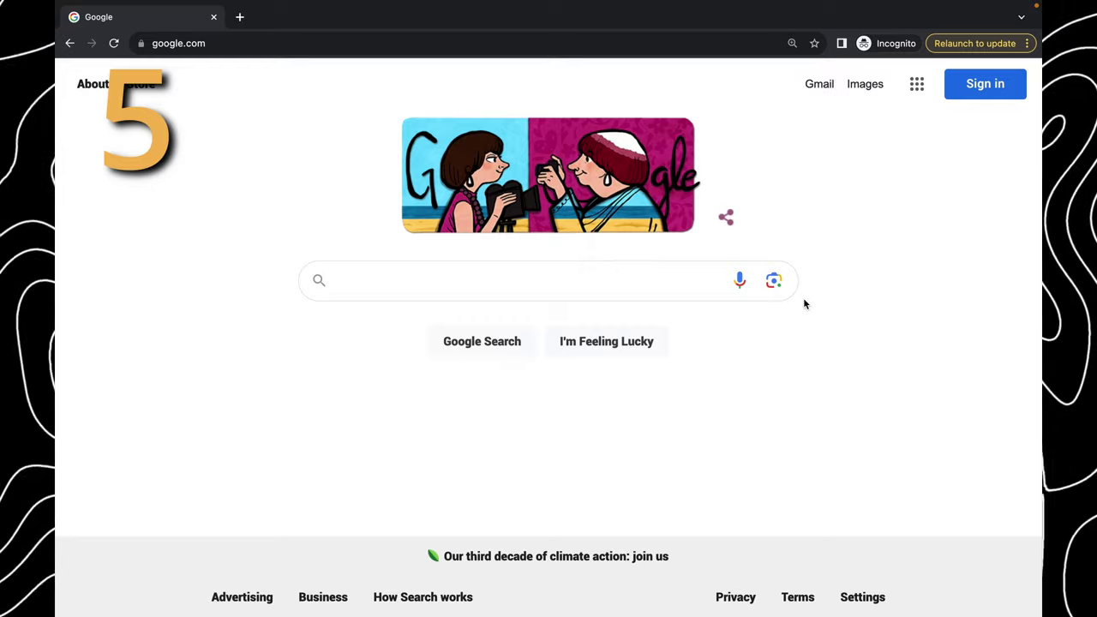
Search Google for 'draftkings sign up bonus' and open the Bet 5 Get 150 offer page
{"action": "type", "text": "draftking"}
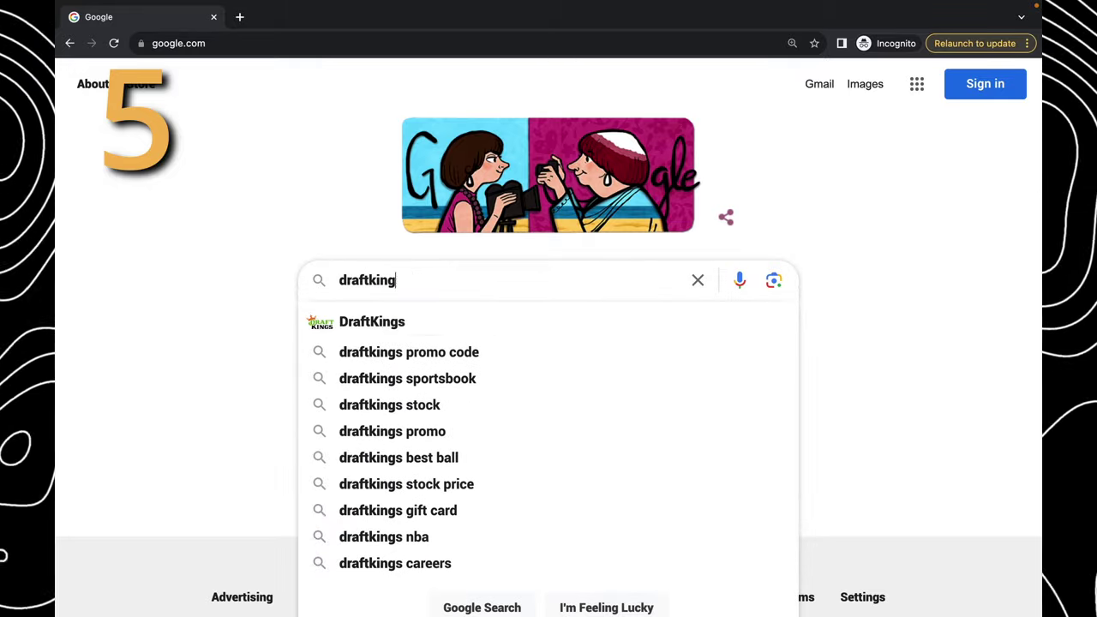
{"action": "type", "text": "s sign up bonus"}
{"action": "key", "text": "Return"}
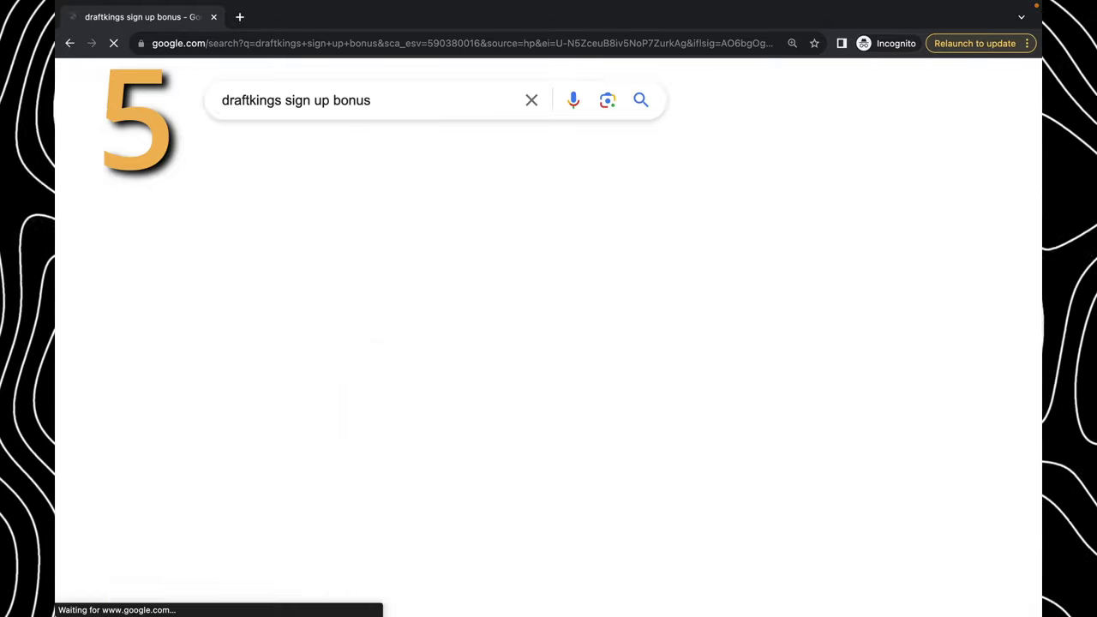
{"action": "scroll", "coordinate": [463, 420], "scroll_direction": "down", "scroll_amount": 5}
{"action": "scroll", "coordinate": [462, 420], "scroll_direction": "down", "scroll_amount": 2}
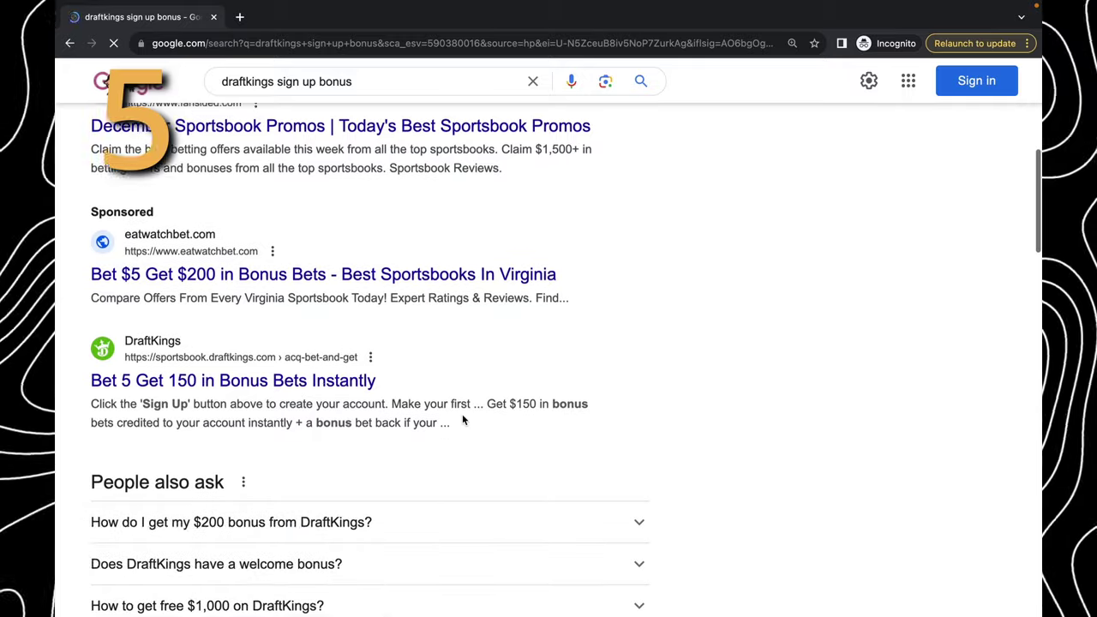
{"action": "left_click", "coordinate": [360, 382]}
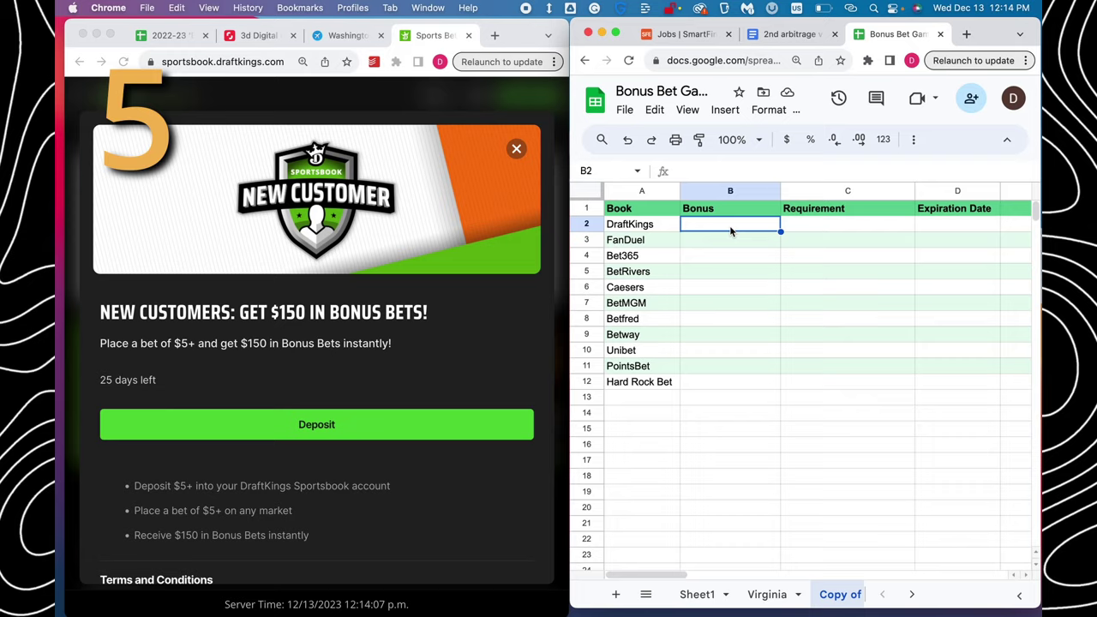
Enter '$150 Bonus Bets' in B2 and 'Bet $5' in C2 for DraftKings
{"action": "type", "text": "$150 Bonus Bets"}
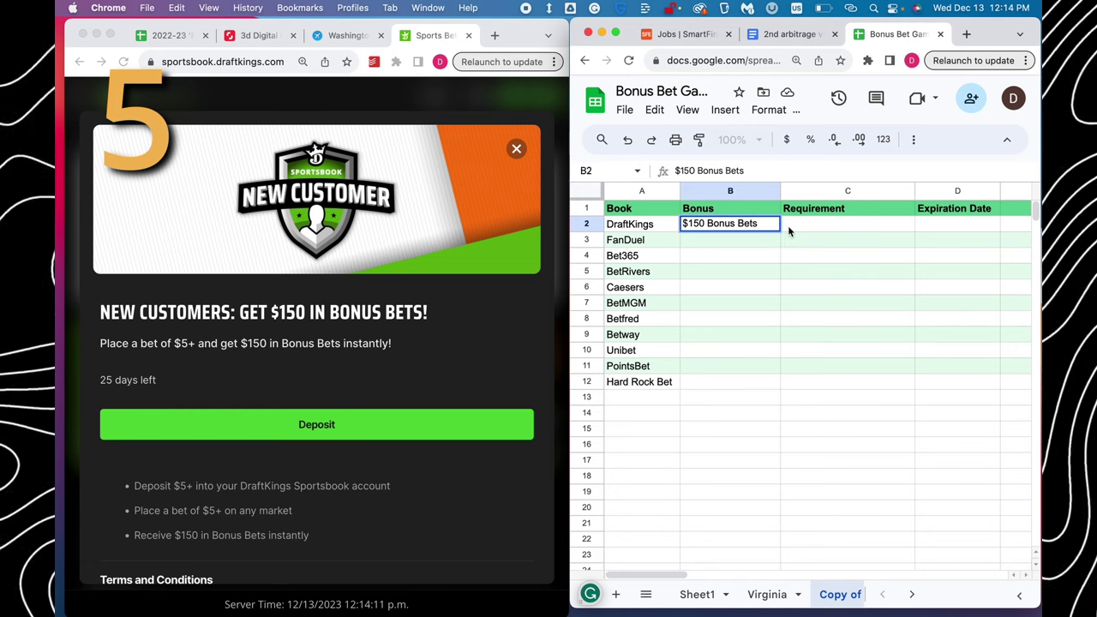
{"action": "left_click", "coordinate": [800, 230]}
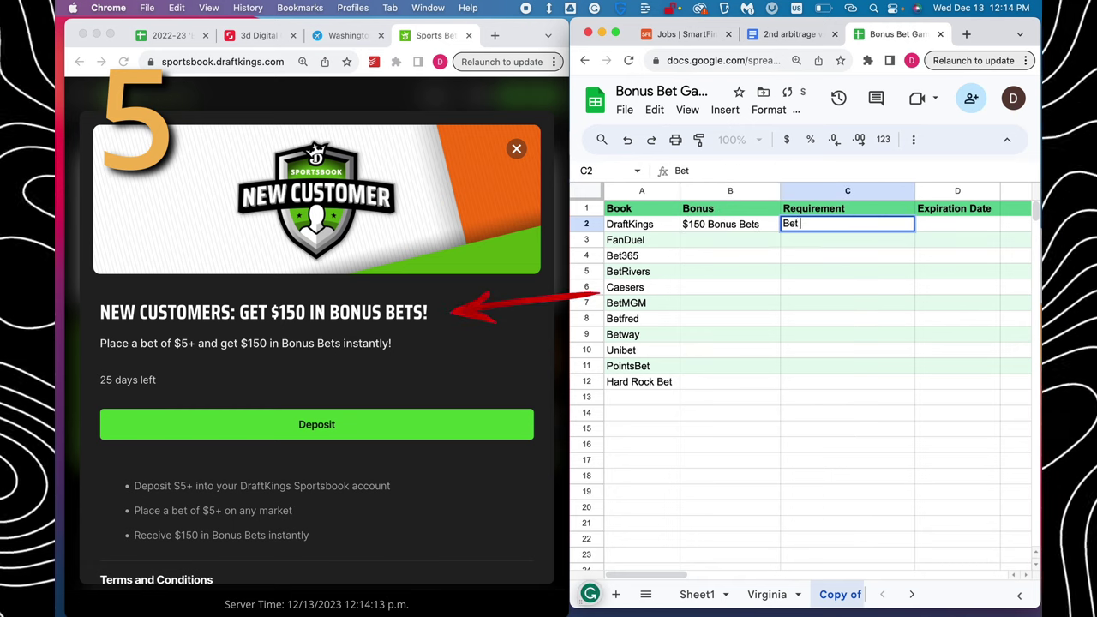
{"action": "left_click", "coordinate": [818, 401]}
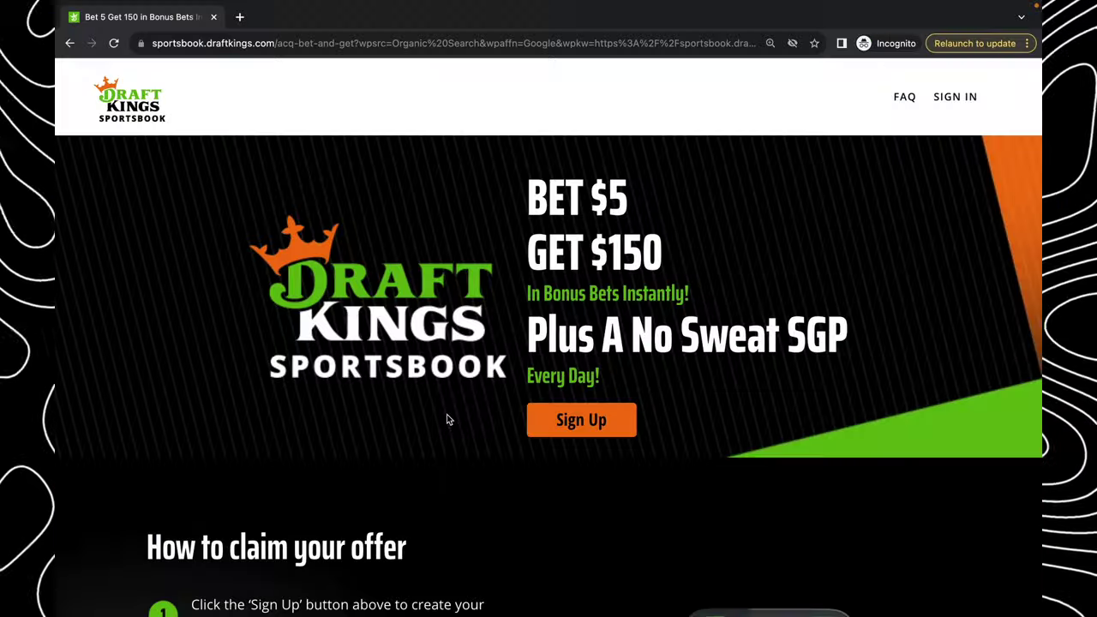
Start a DraftKings account sign-up and enter the email address
{"action": "left_click", "coordinate": [572, 430]}
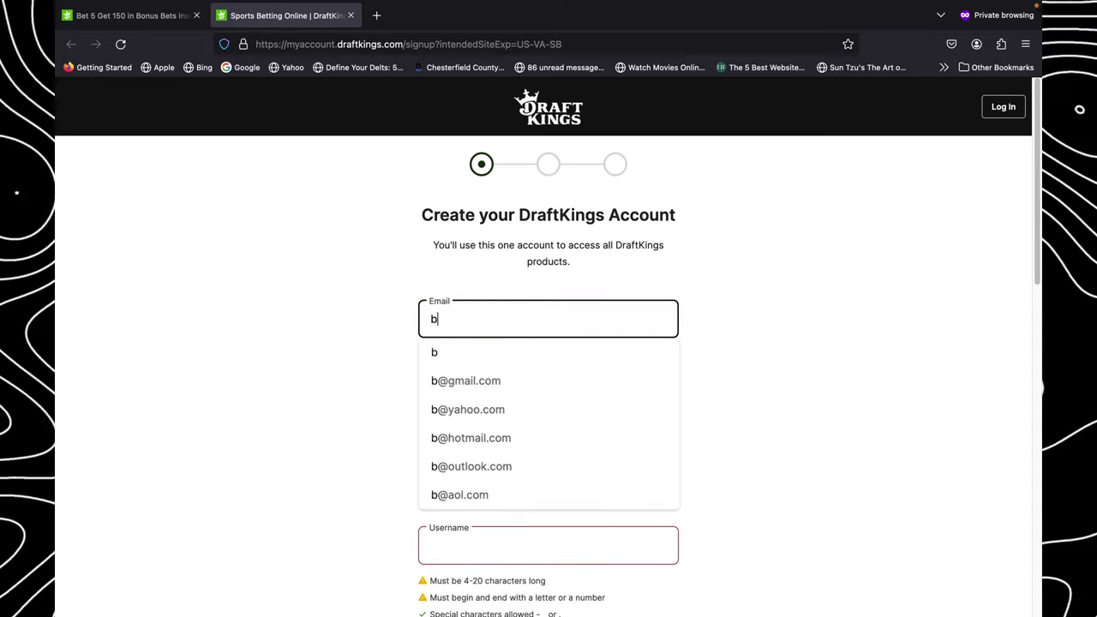
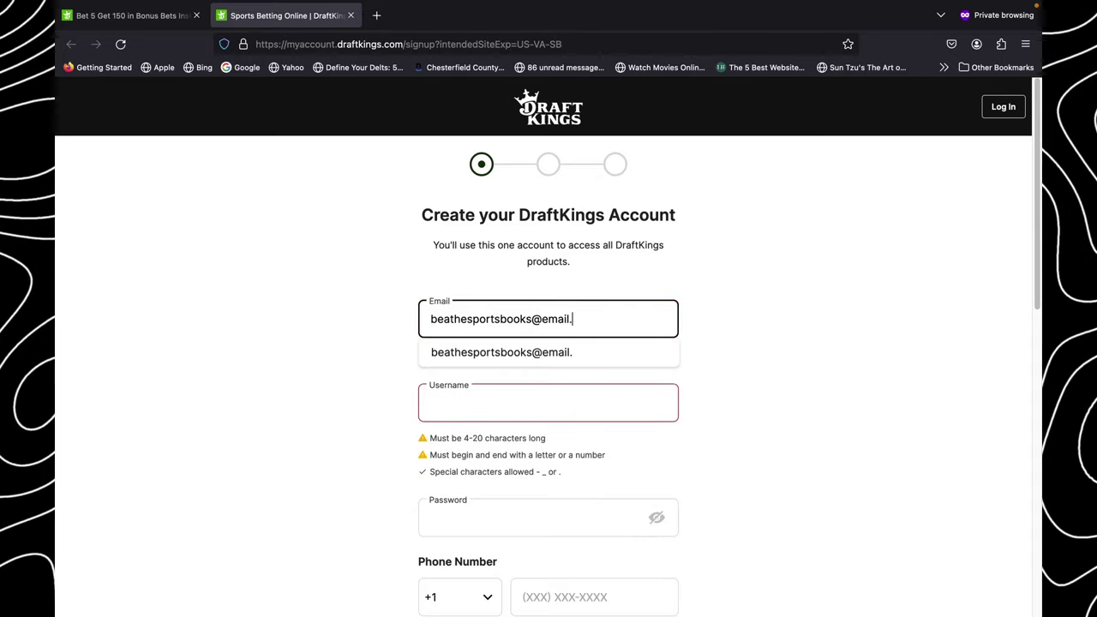
{"action": "key", "text": "Tab"}
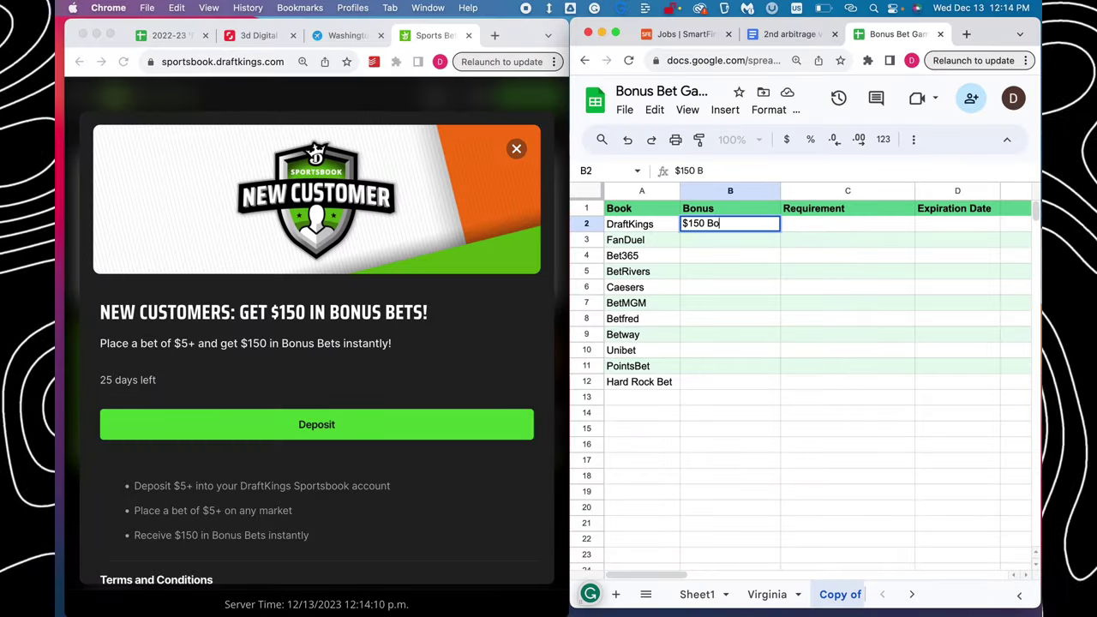
Type 'Bet $5' in DraftKings' requirement cell and select the remaining rows A3:D13
{"action": "left_click", "coordinate": [801, 230]}
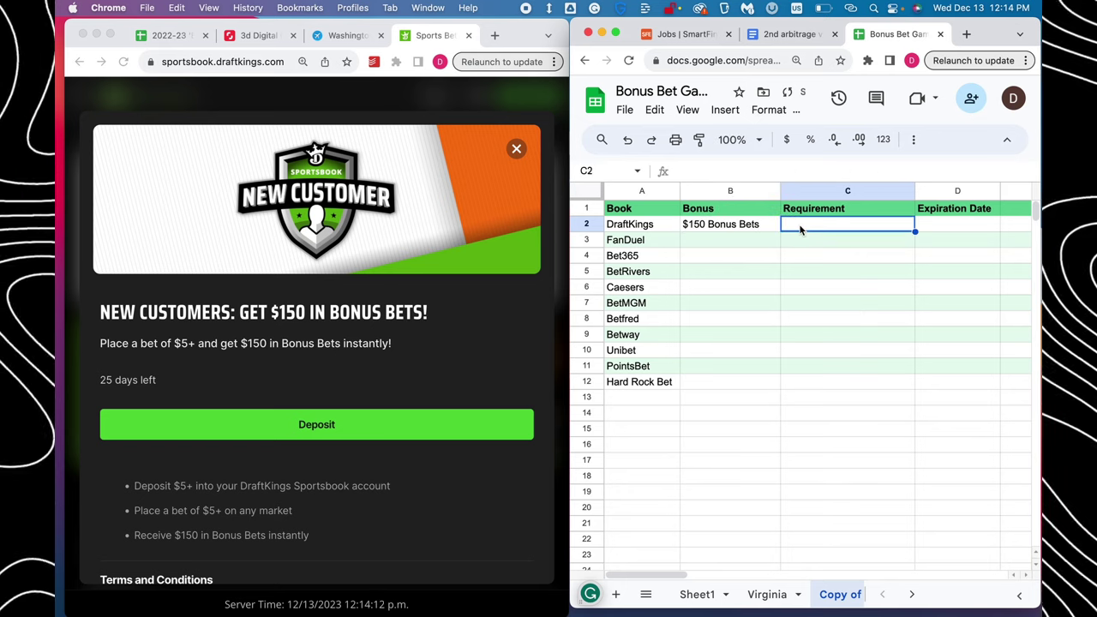
{"action": "type", "text": "Bet $5"}
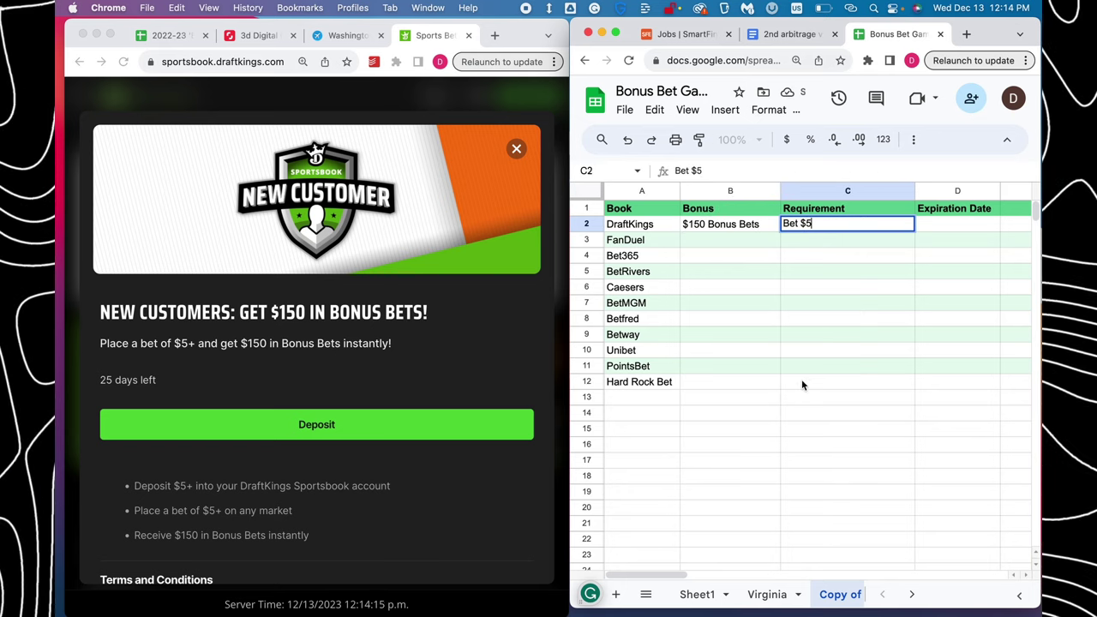
{"action": "left_click_drag", "start_coordinate": [163, 250], "coordinate": [639, 494]}
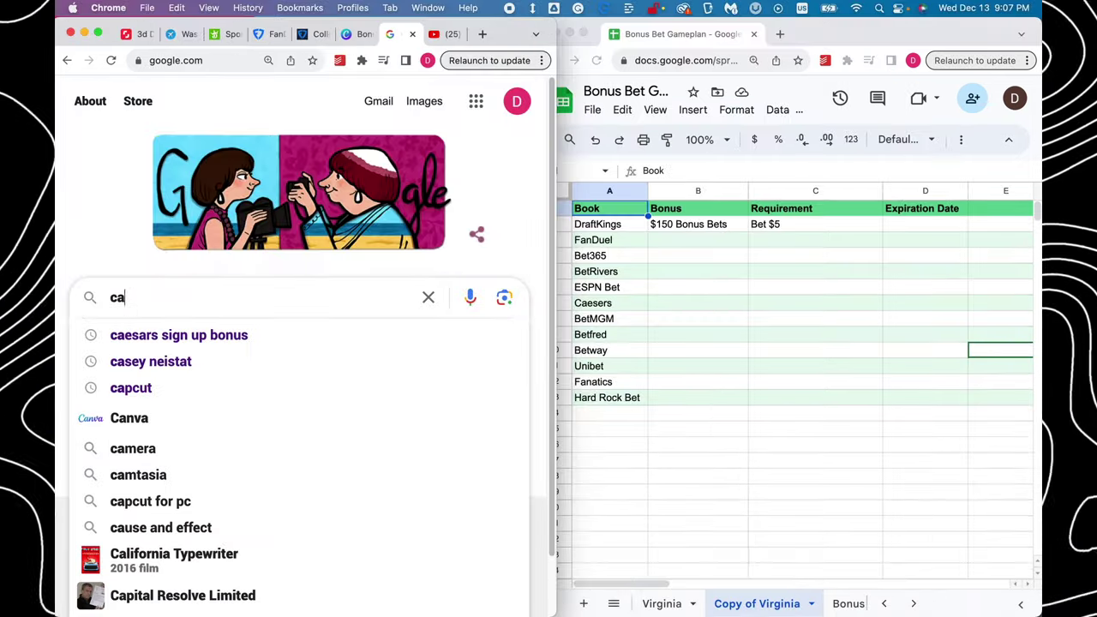
Search 'caesers sign up bonus' and record Caesars as '1k Risk-Free Bet' with 'Lose First Bet'
{"action": "type", "text": "esers sign up bonus"}
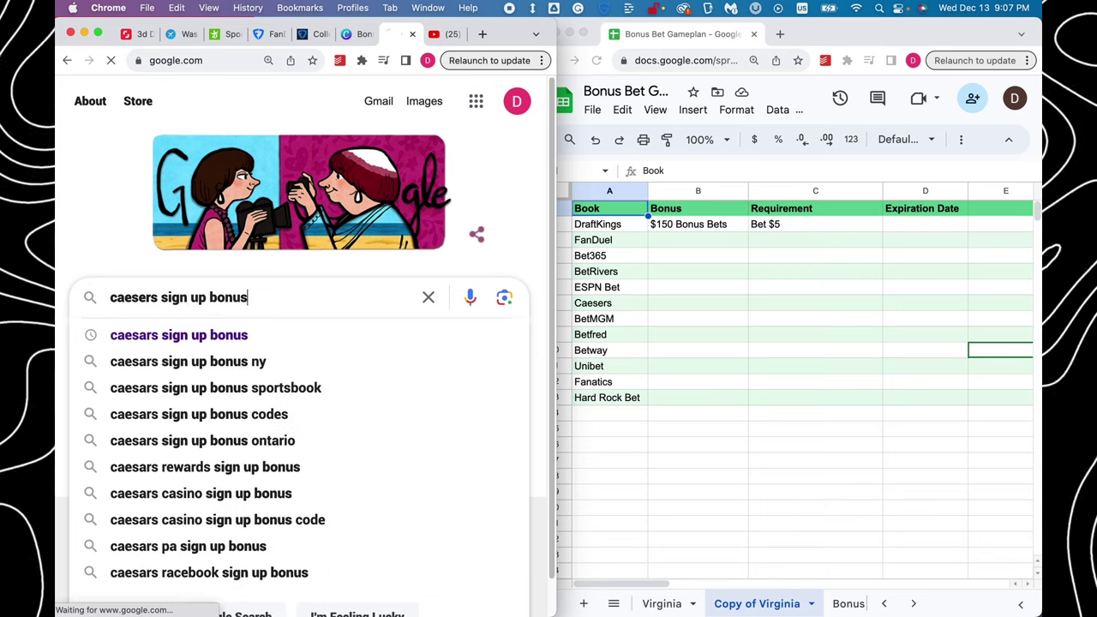
{"action": "key", "text": "Return"}
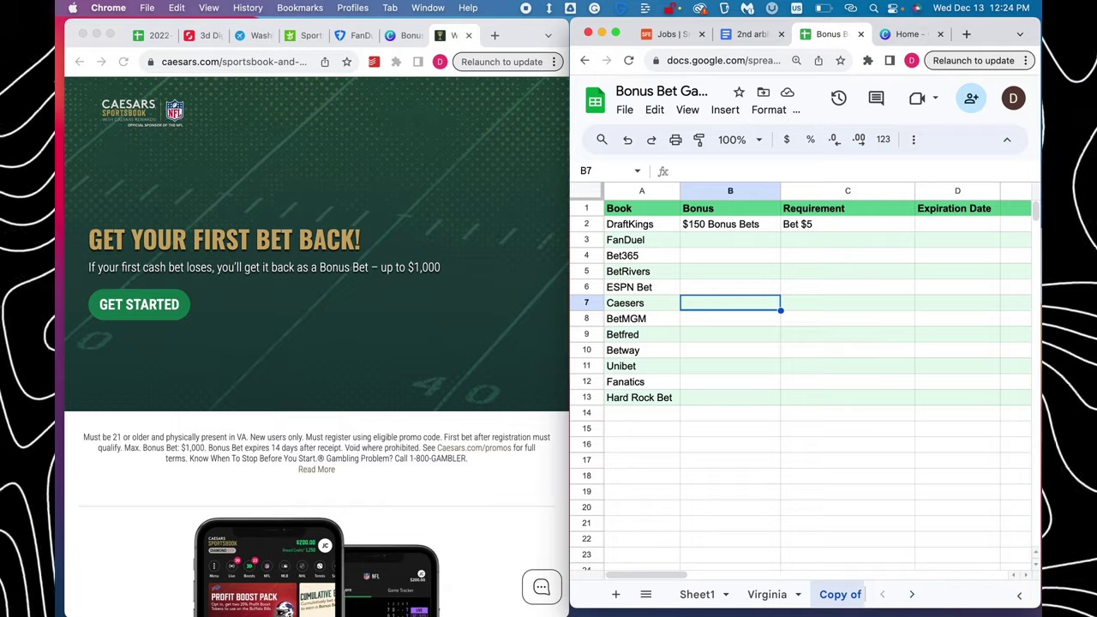
{"action": "type", "text": "1k Risk-Free Bet"}
{"action": "key", "text": "Tab"}
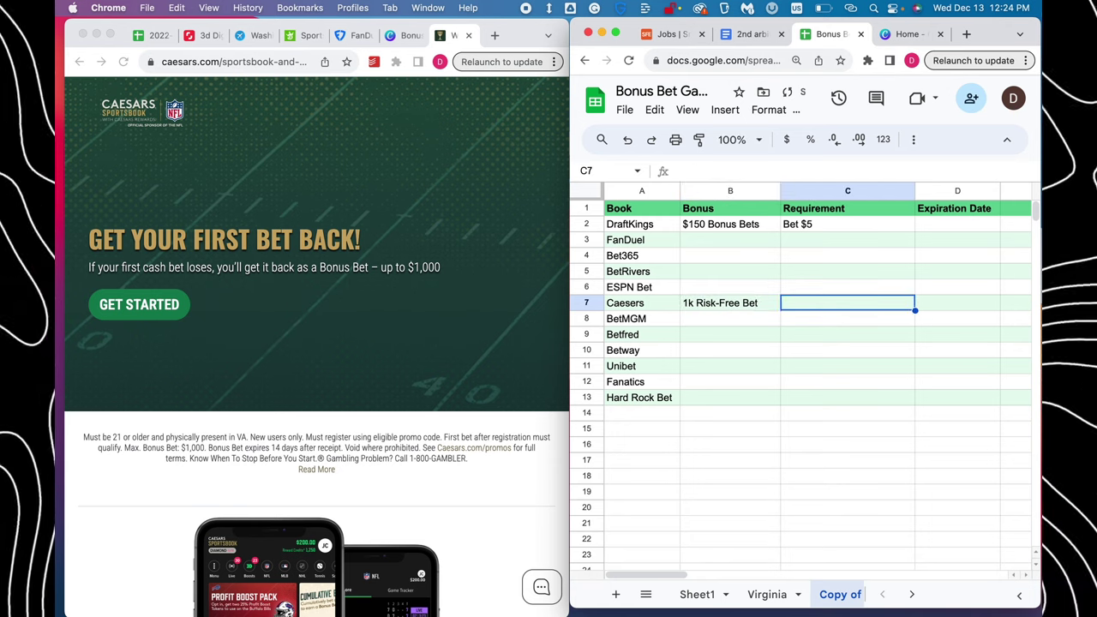
{"action": "type", "text": "Lose First Bet"}
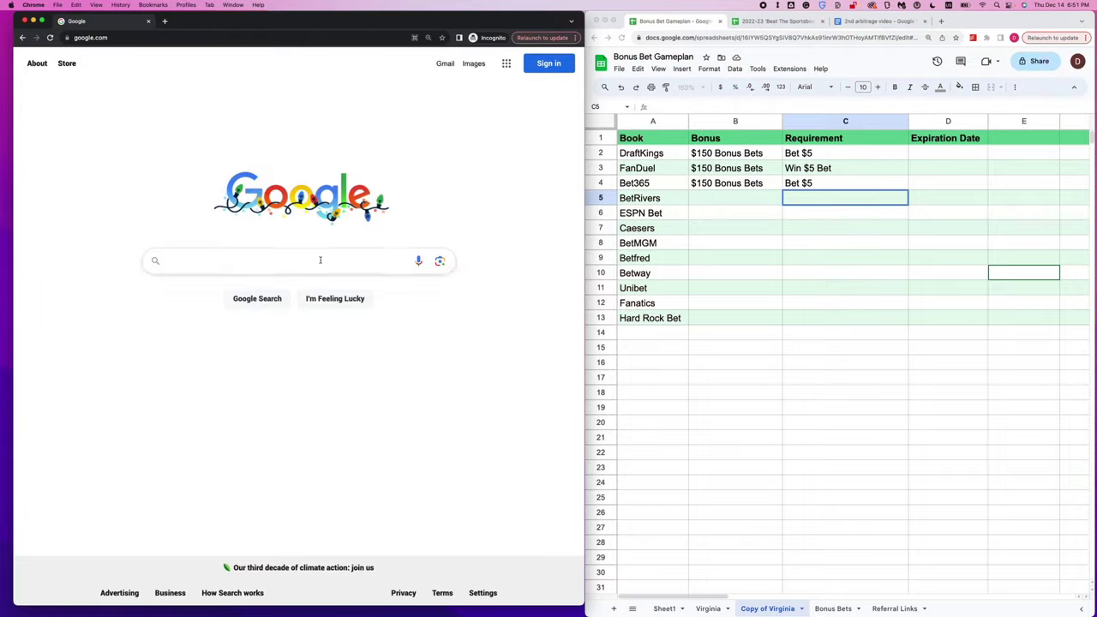
Look up BetRivers' sign-up bonus and record '$500 Risk Free Bet' with 'Lose First Bet'
{"action": "type", "text": "betrivers sign up bonus"}
{"action": "key", "text": "Return"}
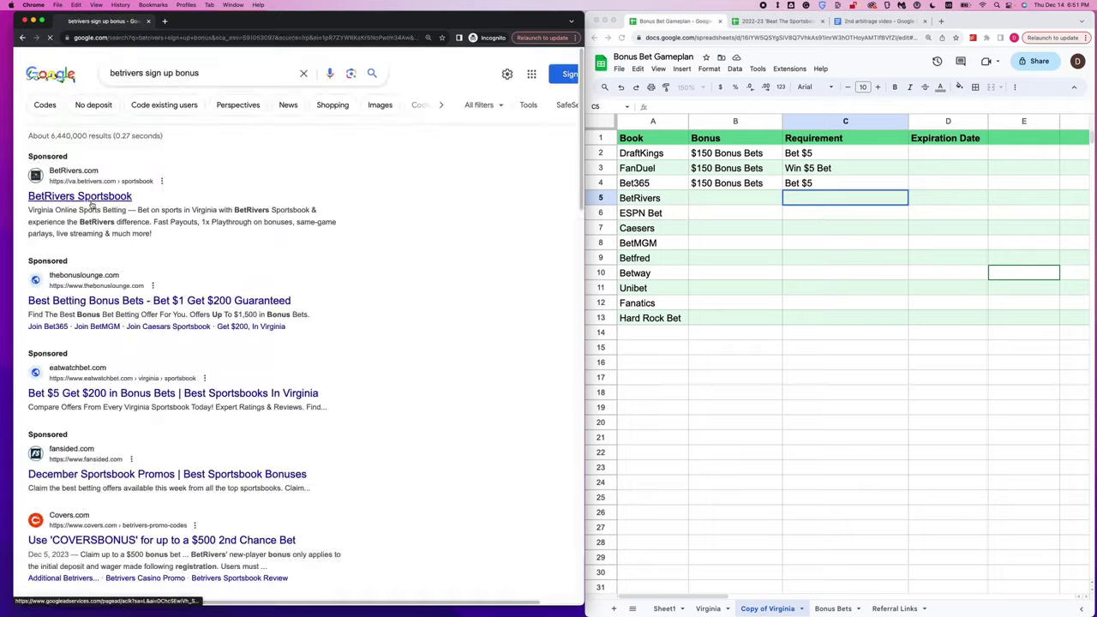
{"action": "left_click", "coordinate": [86, 197]}
{"action": "left_click", "coordinate": [734, 198]}
{"action": "type", "text": "$500 Risk Free Bet"}
{"action": "key", "text": "Tab"}
{"action": "type", "text": "Lose First Bet"}
Look up ESPN Bet's sign-up offer and record '$250 Bonus Bets' with 'Place Any Bet'
{"action": "left_click", "coordinate": [328, 38]}
{"action": "type", "text": "espn bet sign up bonus"}
{"action": "key", "text": "Return"}
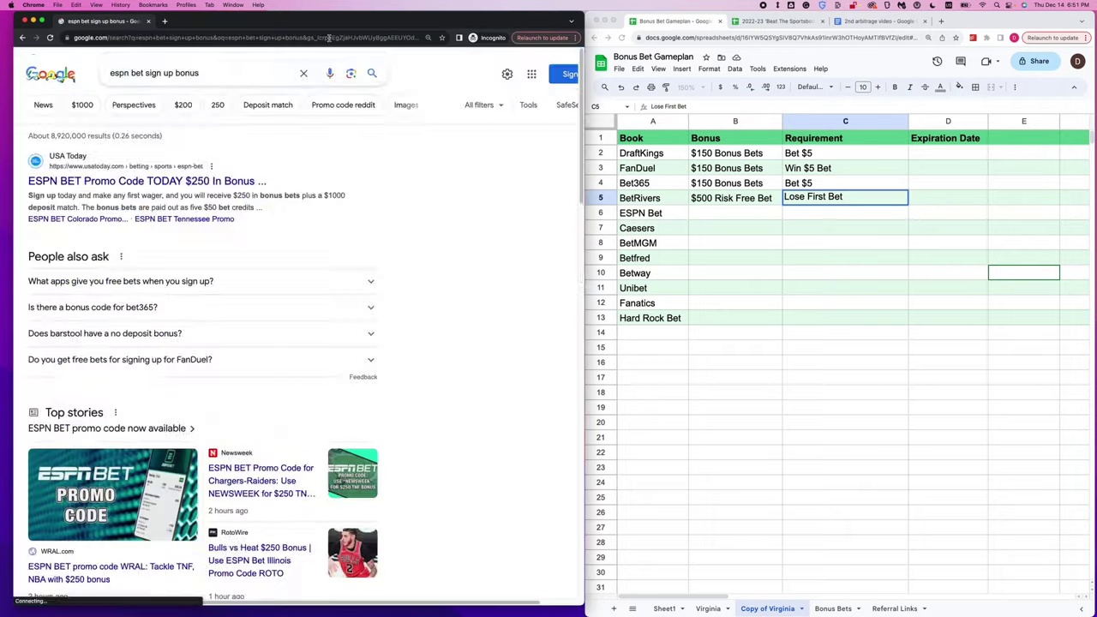
{"action": "scroll", "coordinate": [291, 342], "scroll_direction": "down", "scroll_amount": 10}
{"action": "scroll", "coordinate": [291, 343], "scroll_direction": "up", "scroll_amount": 10}
{"action": "left_click", "coordinate": [147, 181]}
{"action": "left_click", "coordinate": [735, 212]}
{"action": "type", "text": "$250 Bonus Be"}
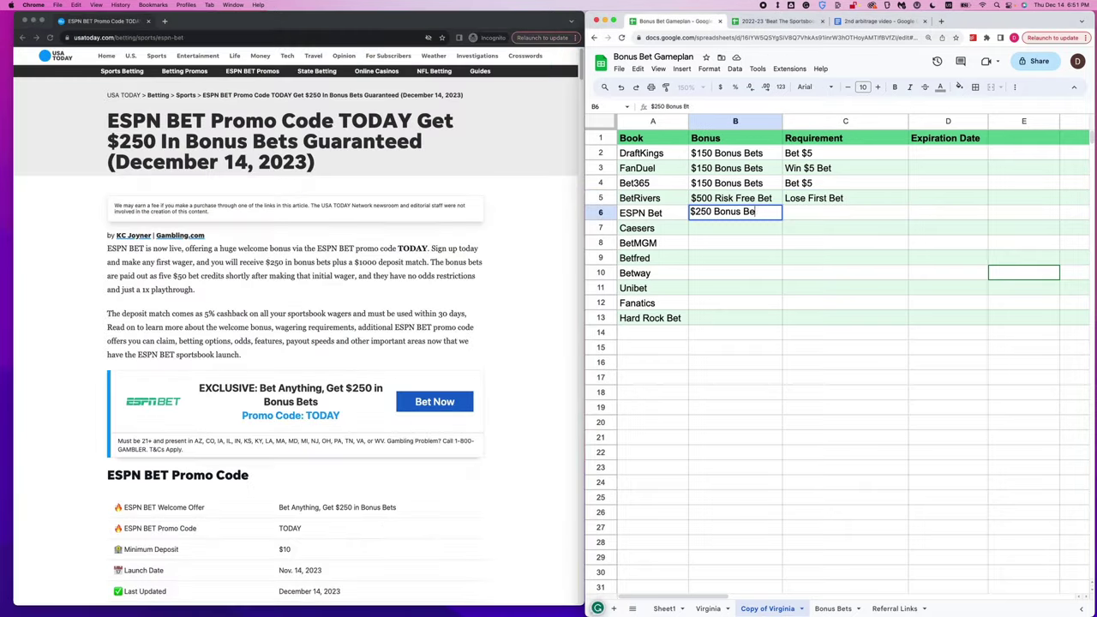
{"action": "type", "text": "ts"}
{"action": "key", "text": "Tab"}
{"action": "type", "text": "Place Any Bet"}
Search 'caesars bonus bets' and re-enter Caesars' bonus as a Free Bet with 'Lose First Bet'
{"action": "left_click", "coordinate": [257, 37]}
{"action": "type", "text": "caesars bonus bets"}
{"action": "key", "text": "Return"}
{"action": "left_click", "coordinate": [171, 168]}
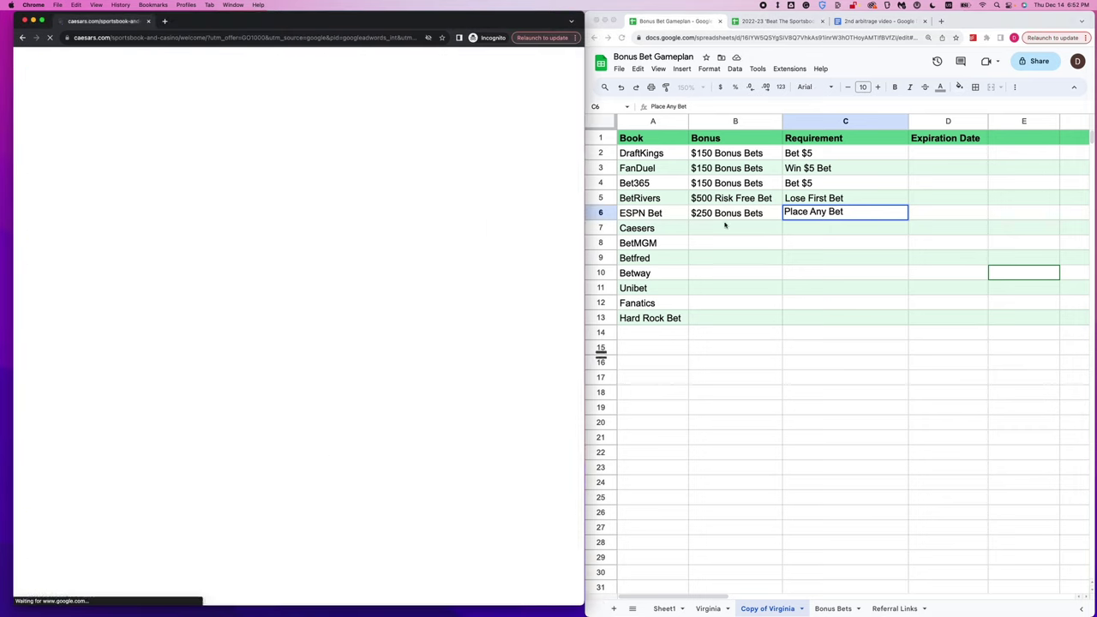
{"action": "left_click", "coordinate": [718, 229]}
{"action": "key", "text": "BackSpace"}
{"action": "type", "text": "k Free Bet"}
{"action": "key", "text": "Tab"}
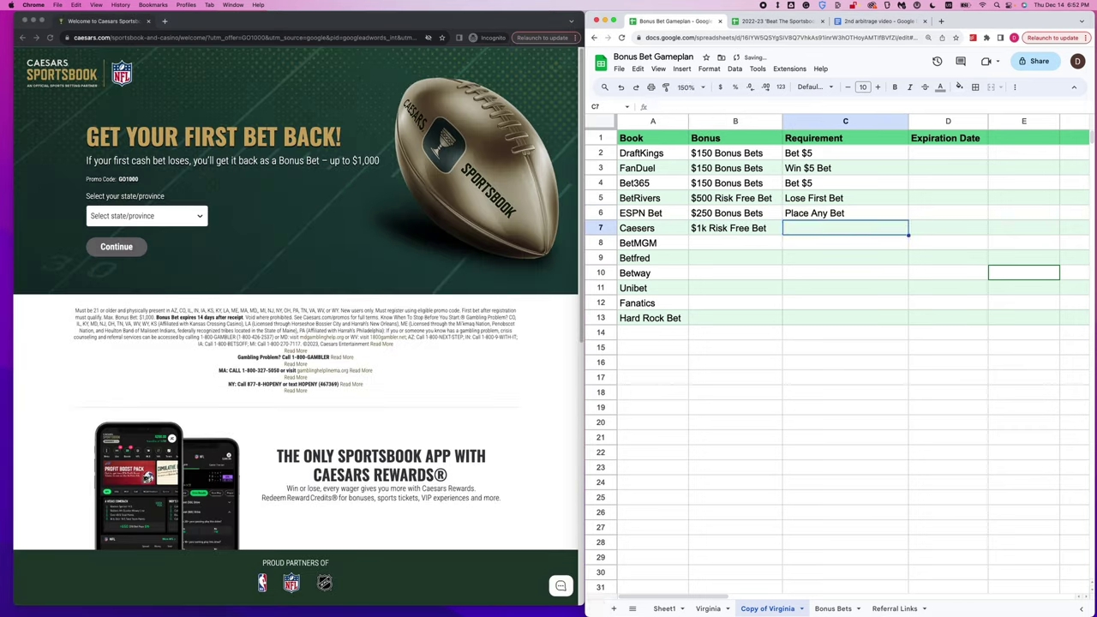
{"action": "type", "text": "Lose First Bet"}
Search 'bet mgm sign up bonus' and open a BetMGM bonus article
{"action": "left_click", "coordinate": [257, 38]}
{"action": "type", "text": "bet mgm sign up bonus"}
{"action": "key", "text": "Return"}
{"action": "left_click", "coordinate": [720, 243]}
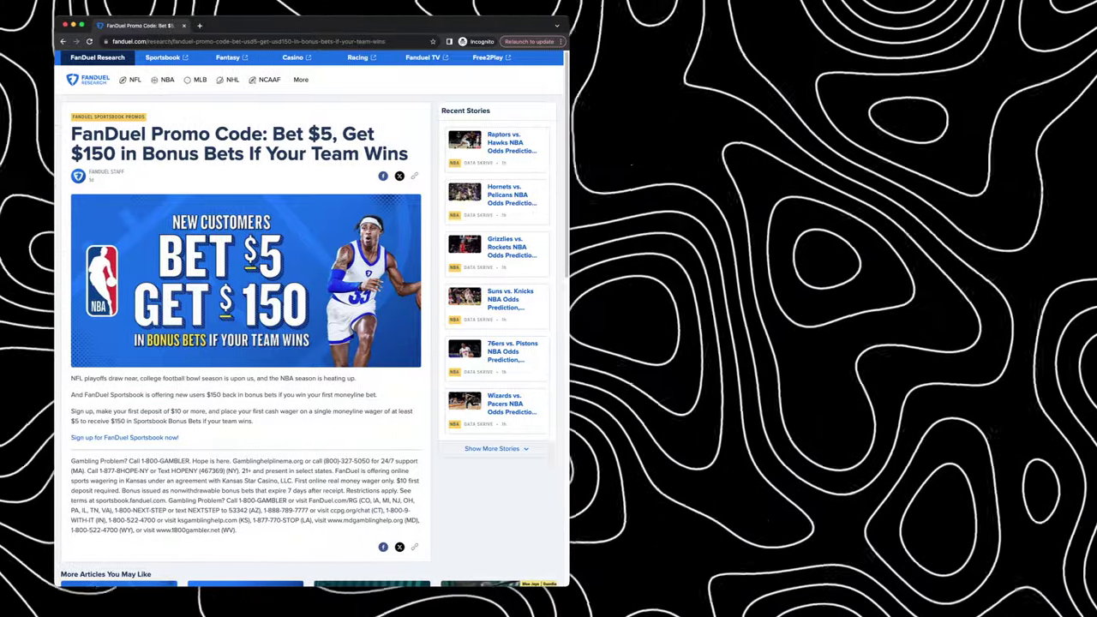
Add Colorado's -8000 moneyline to the FanDuel betslip with a $5 wager
{"action": "scroll", "coordinate": [840, 300], "scroll_direction": "down", "scroll_amount": 4}
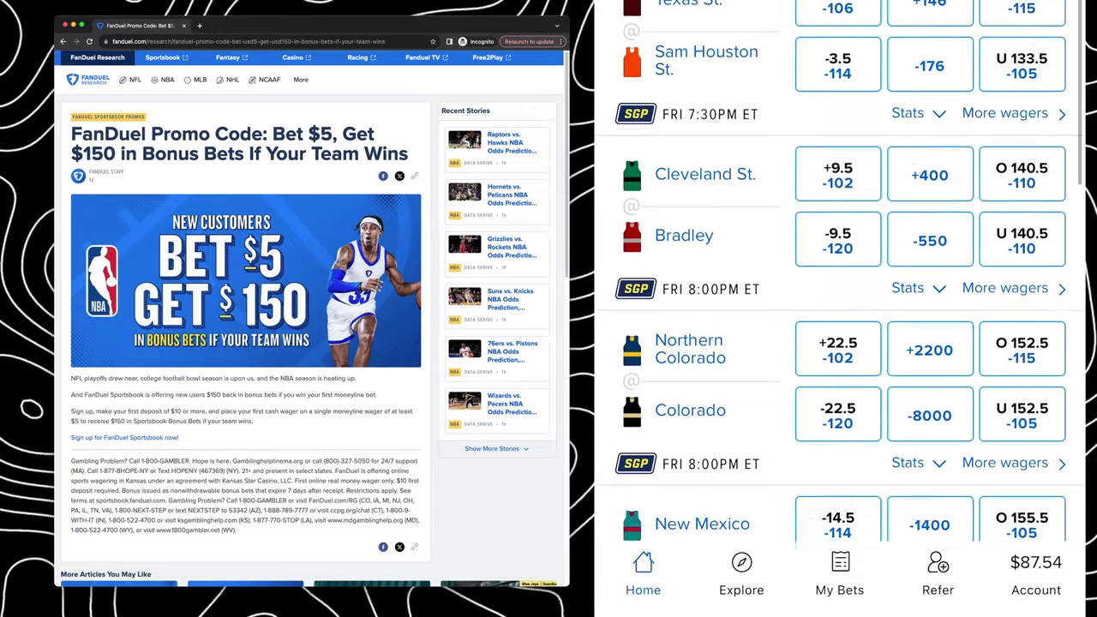
{"action": "left_click", "coordinate": [930, 114]}
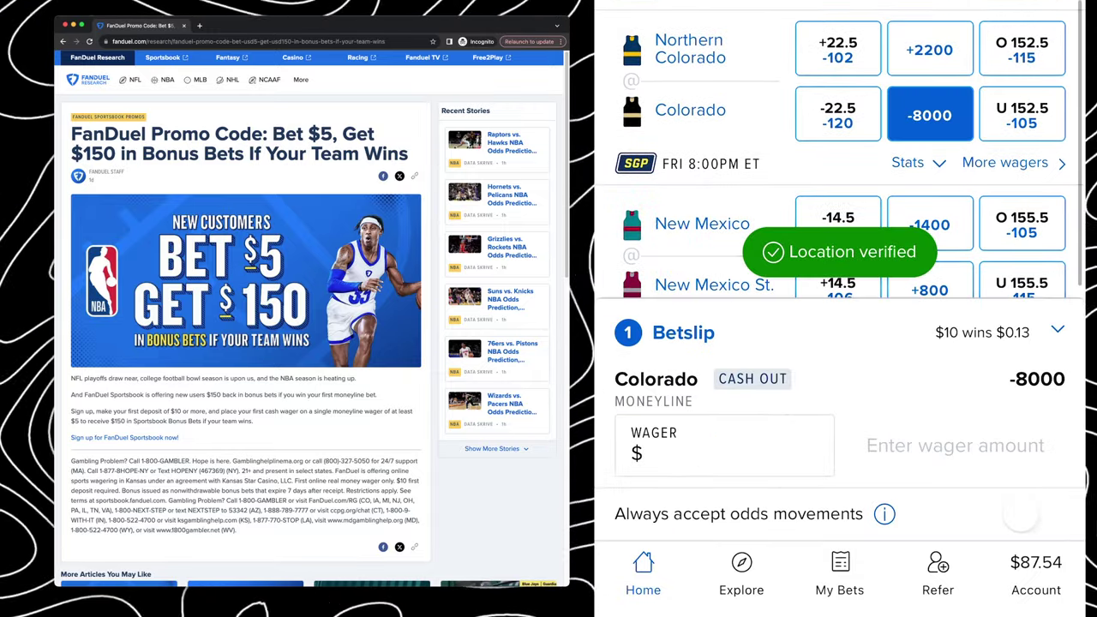
{"action": "left_click", "coordinate": [724, 445]}
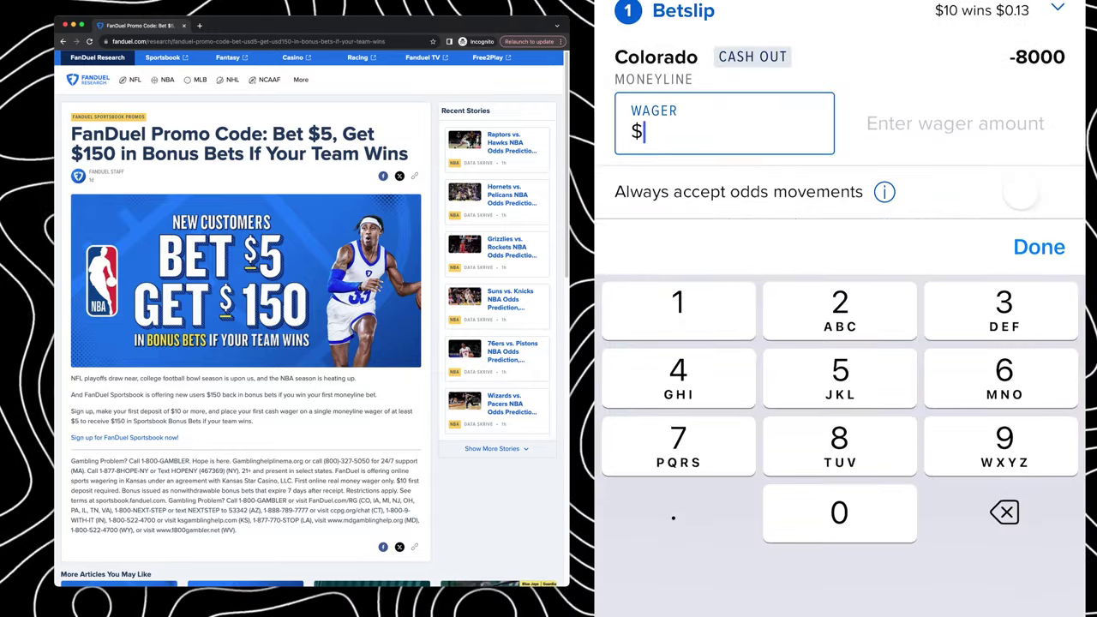
{"action": "type", "text": "5"}
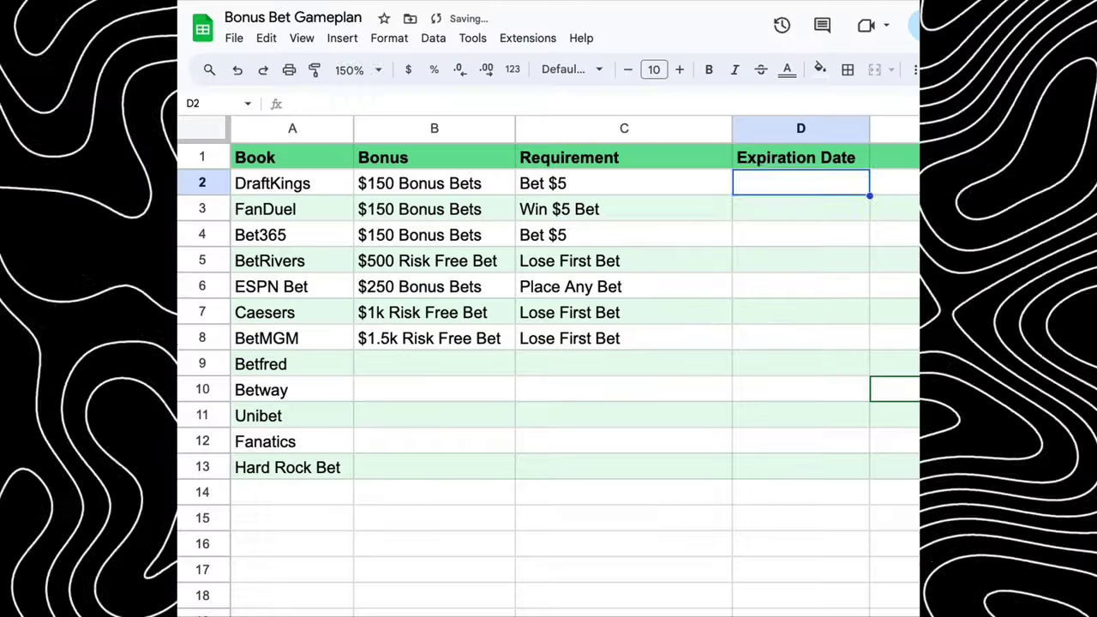
Enter expiration dates 12/24, 12/13, 12/30, 12/24 and 12/20 down column D from D2
{"action": "type", "text": "12/24"}
{"action": "key", "text": "Return"}
{"action": "type", "text": "12/13"}
{"action": "key", "text": "Return"}
{"action": "type", "text": "12/"}
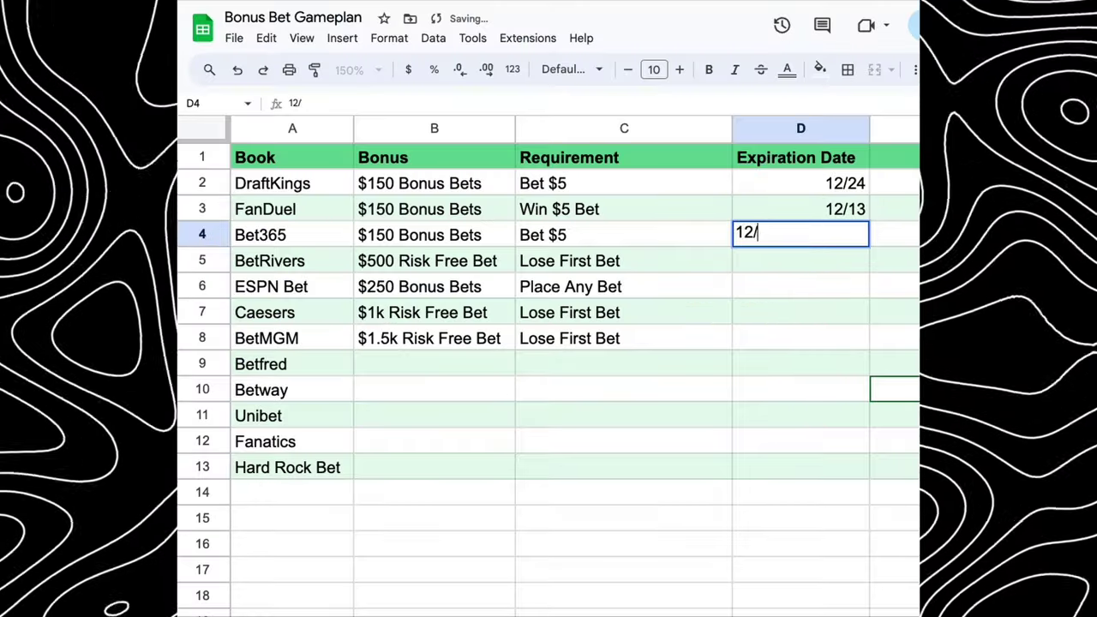
{"action": "type", "text": "30"}
{"action": "key", "text": "Return"}
{"action": "type", "text": "12/24"}
{"action": "key", "text": "Return"}
{"action": "type", "text": "12/20"}
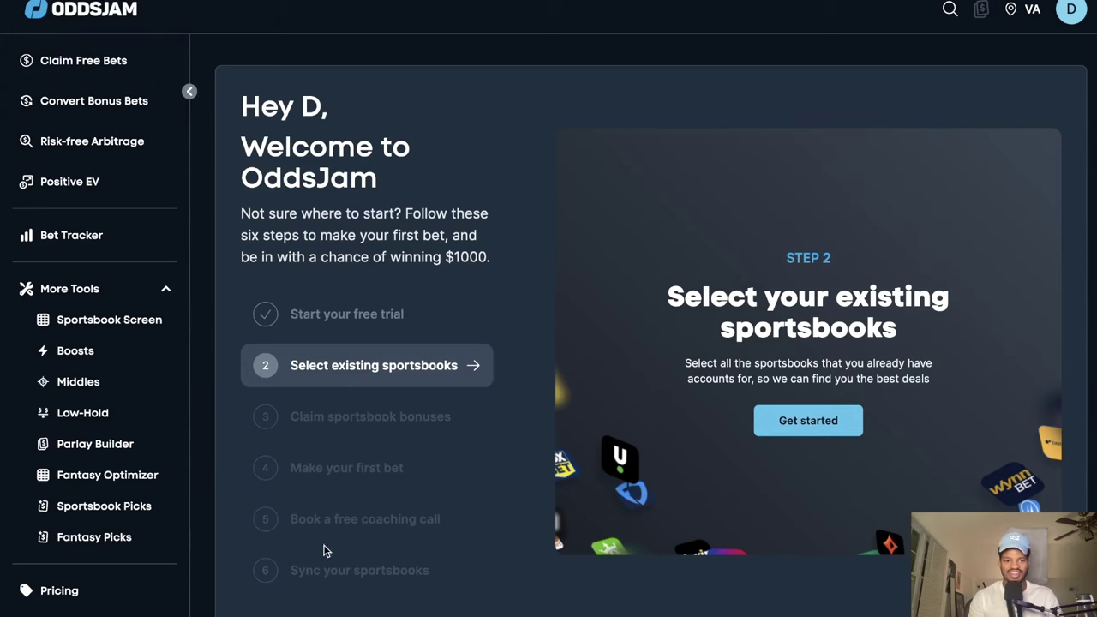
Mark DraftKings as an existing sportsbook, then check FanDuel's two bonus bets worth $200
{"action": "left_click", "coordinate": [808, 420]}
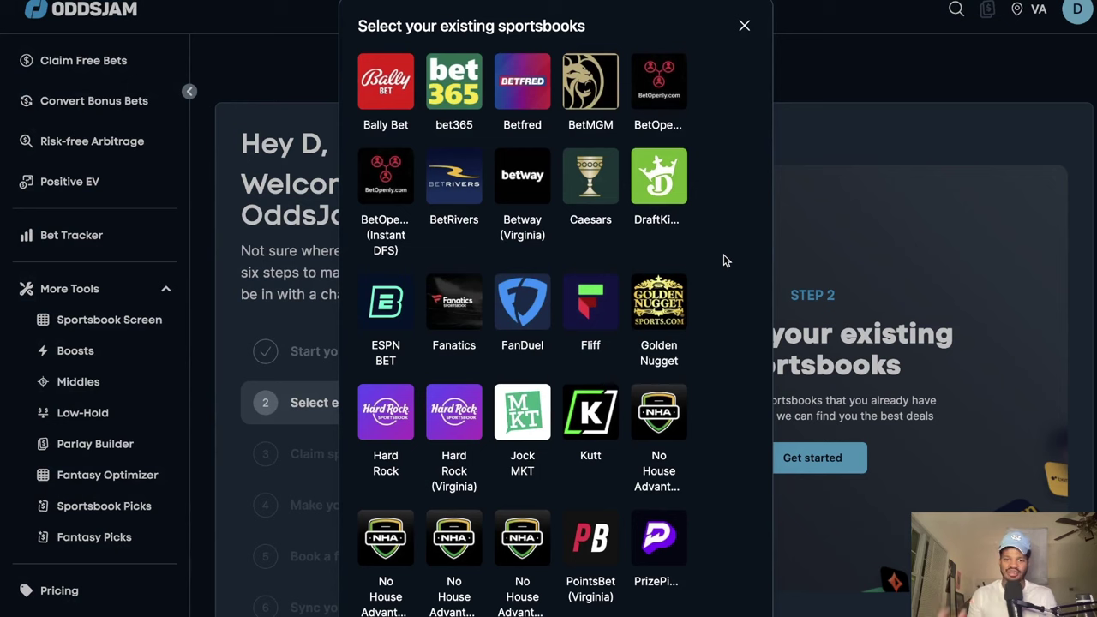
{"action": "left_click", "coordinate": [677, 198]}
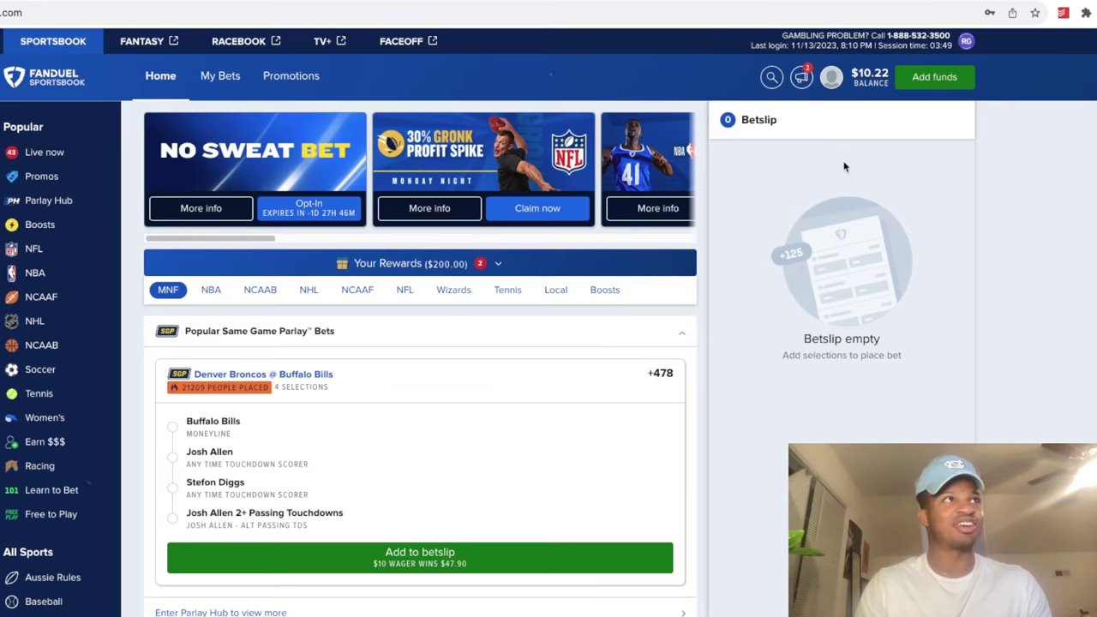
{"action": "left_click", "coordinate": [832, 77]}
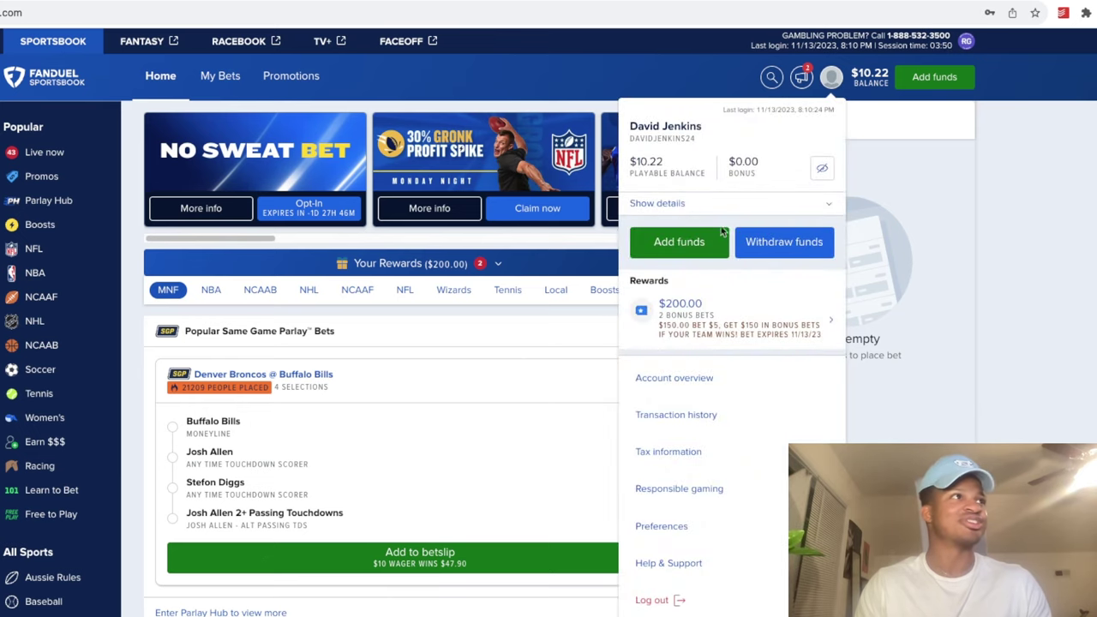
{"action": "left_click", "coordinate": [691, 312]}
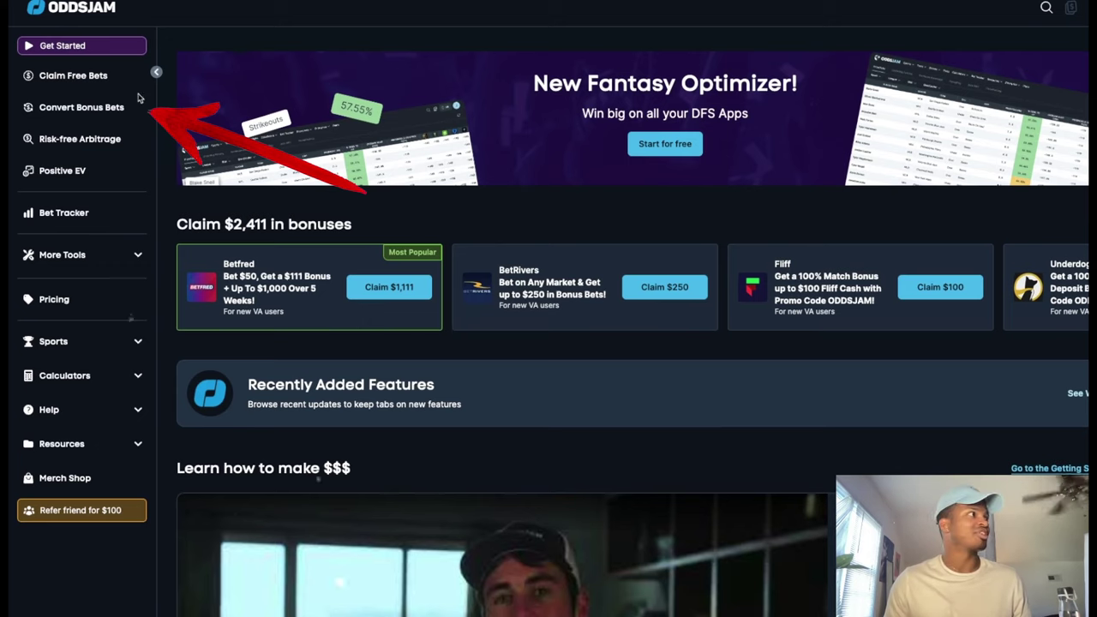
Convert a $150 FanDuel bonus bet and review the best conversions, led by Columbus Crew Over 4.5
{"action": "left_click", "coordinate": [115, 110]}
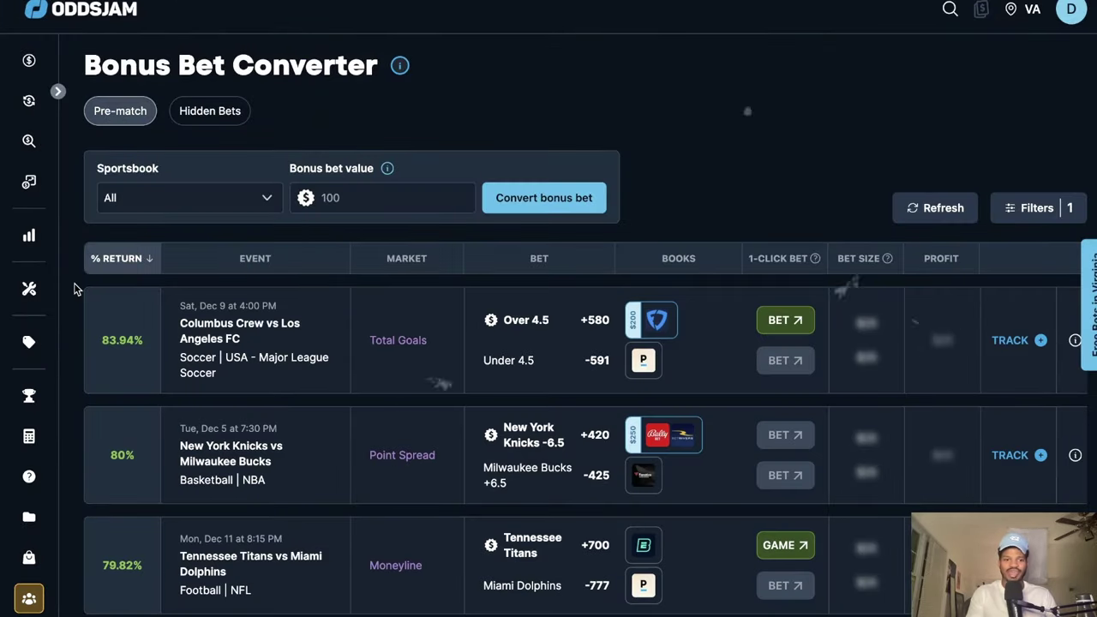
{"action": "left_click", "coordinate": [264, 203]}
{"action": "type", "text": "fanduel"}
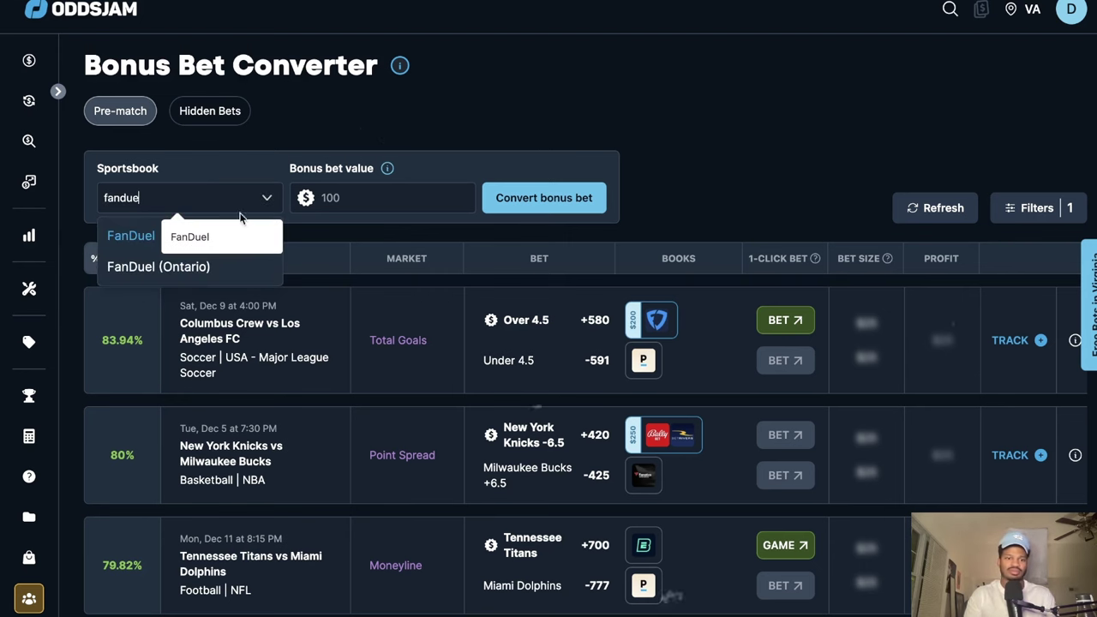
{"action": "left_click", "coordinate": [120, 238]}
{"action": "left_click", "coordinate": [391, 193]}
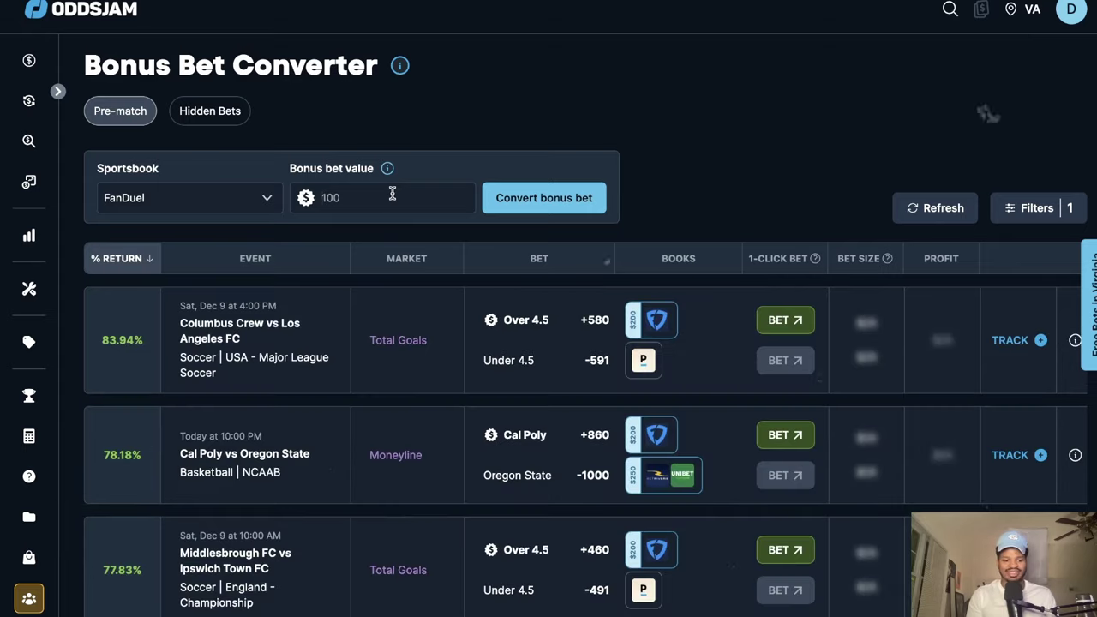
{"action": "type", "text": "150"}
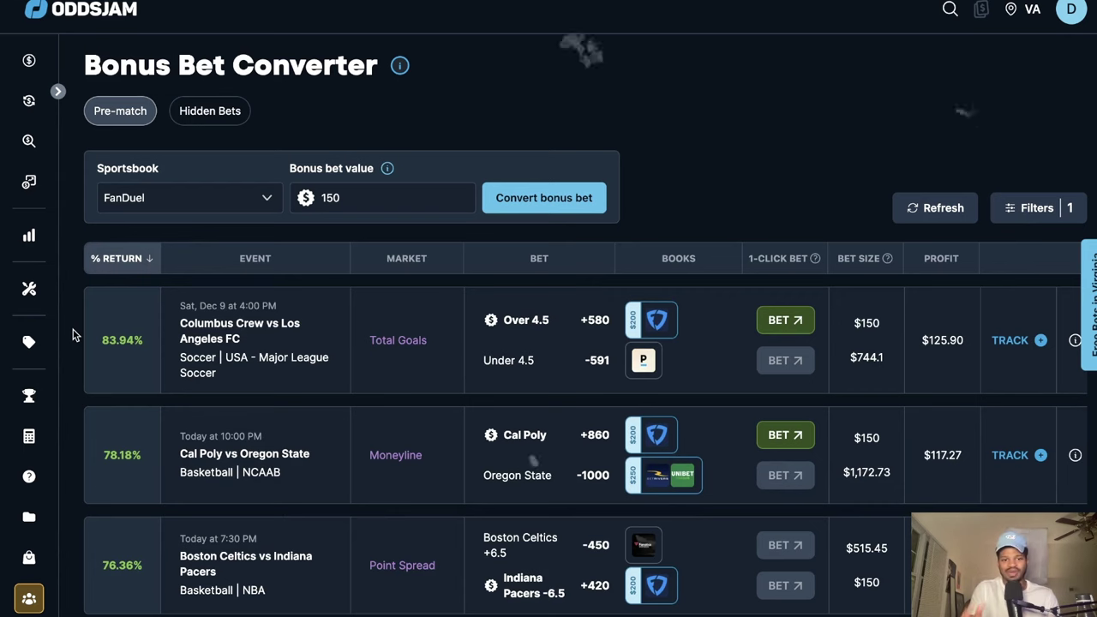
{"action": "scroll", "coordinate": [114, 375], "scroll_direction": "down", "scroll_amount": 4}
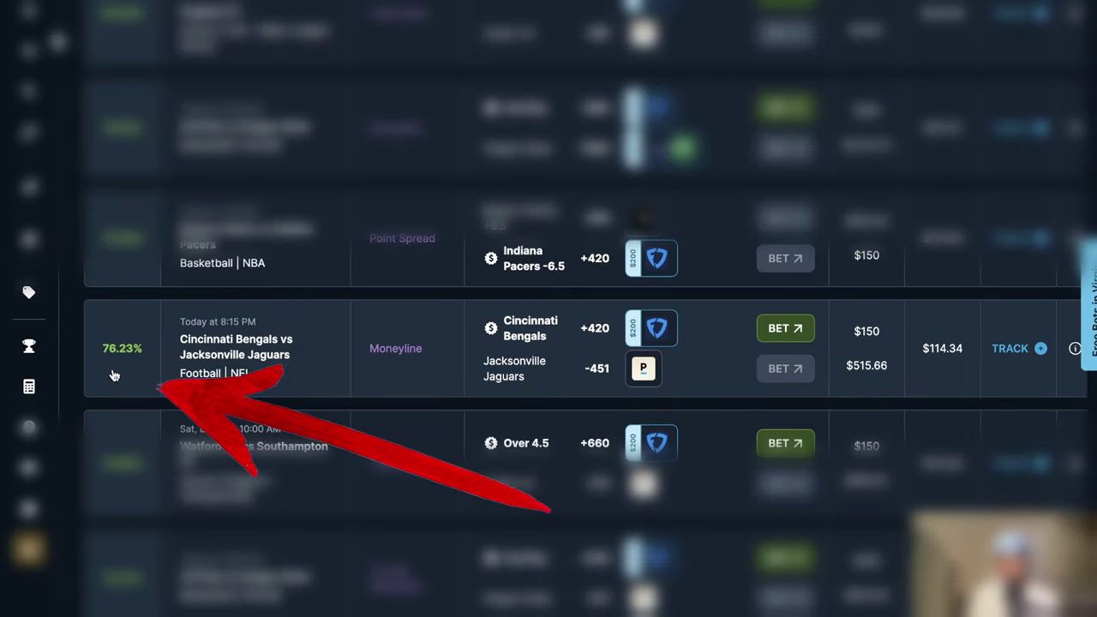